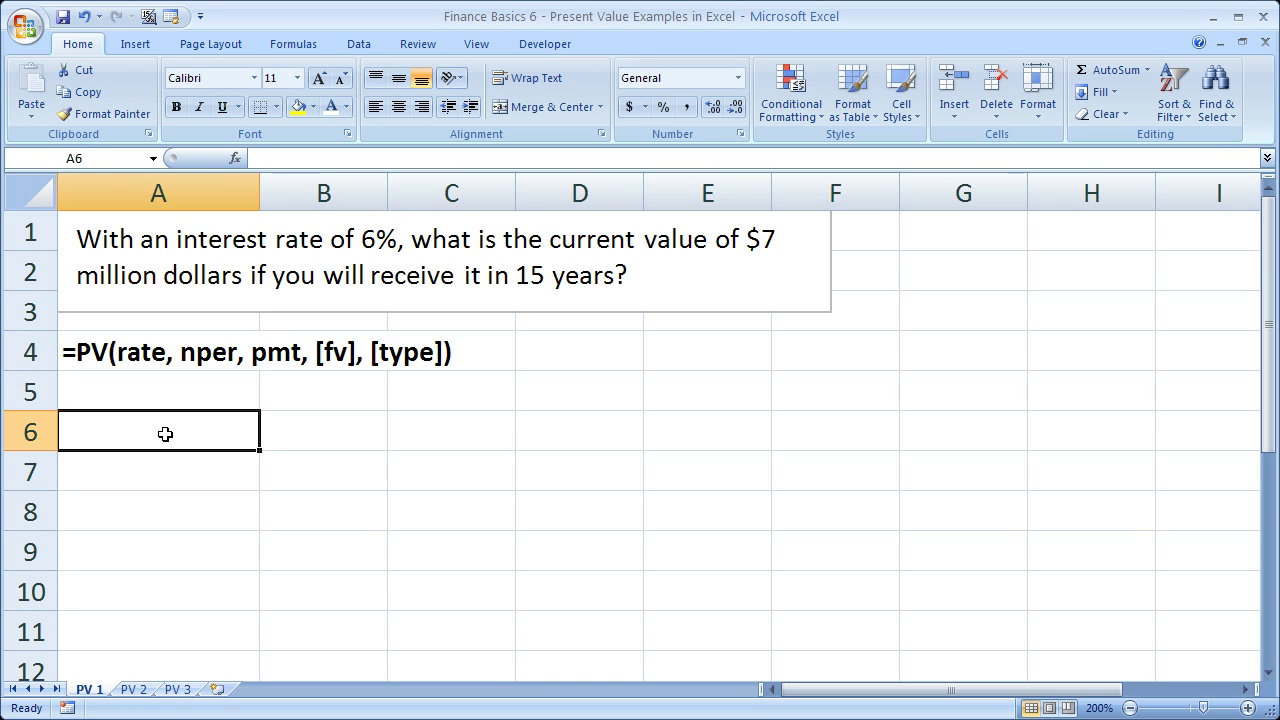
Enter the present value formula =PV(.06,15,0,7000000) in cell A6 of the PV 1 sheet.
text(=)
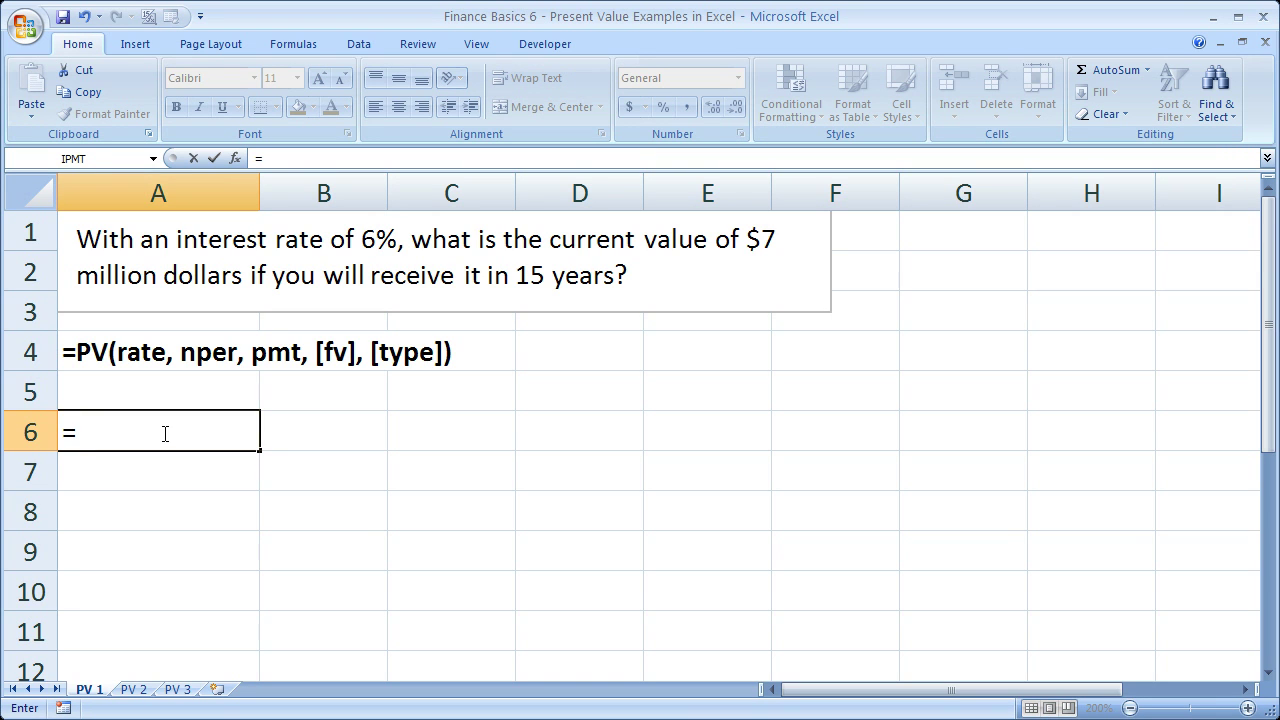
text(pv)
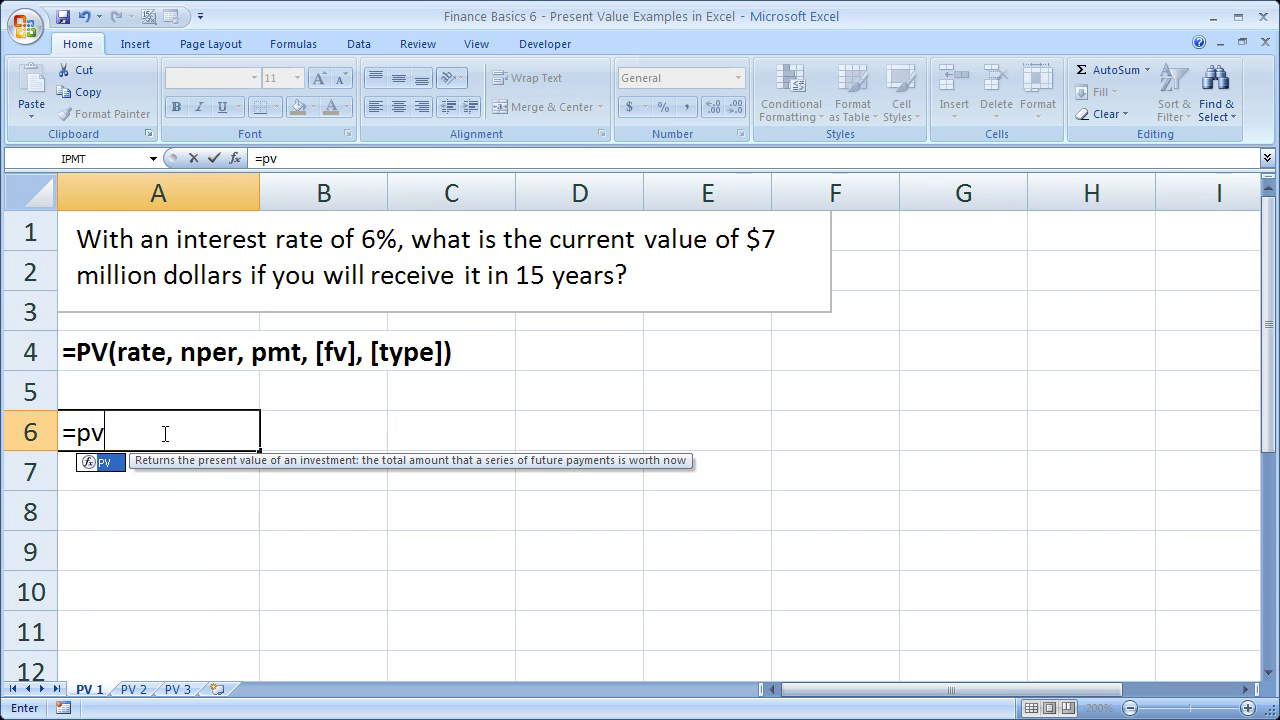
text(()
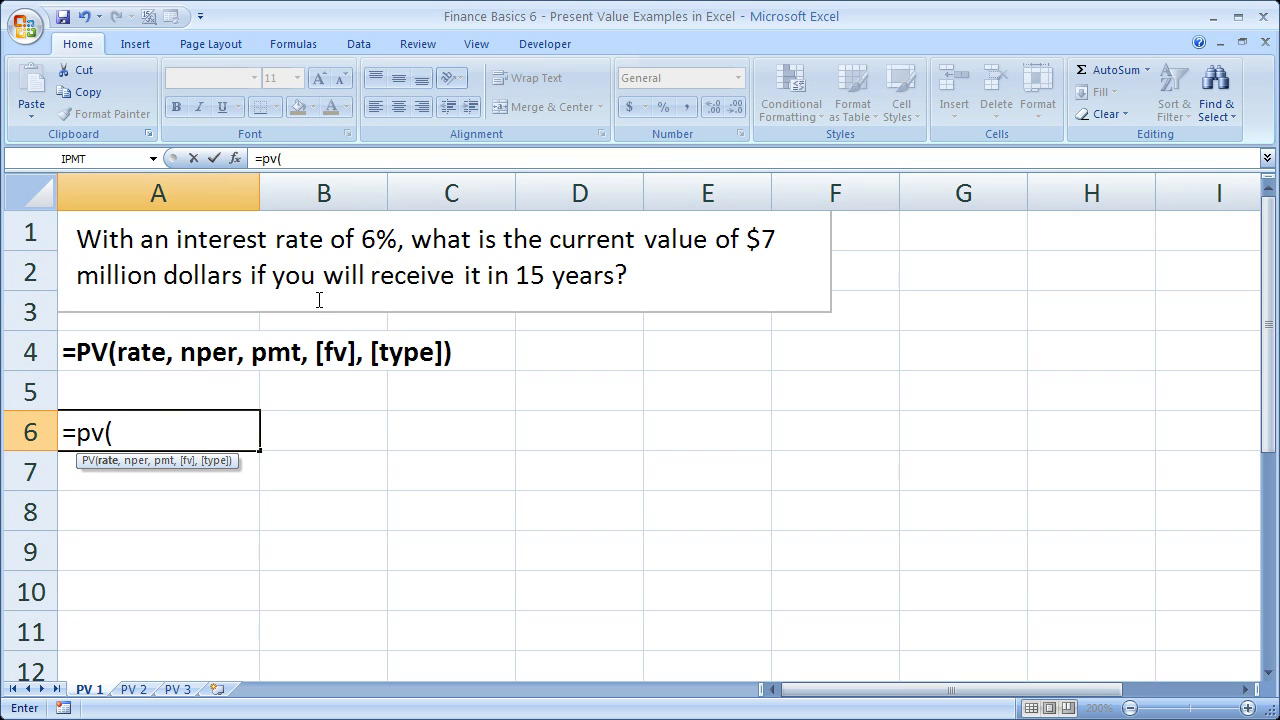
text(.06)
text(,)
text(15)
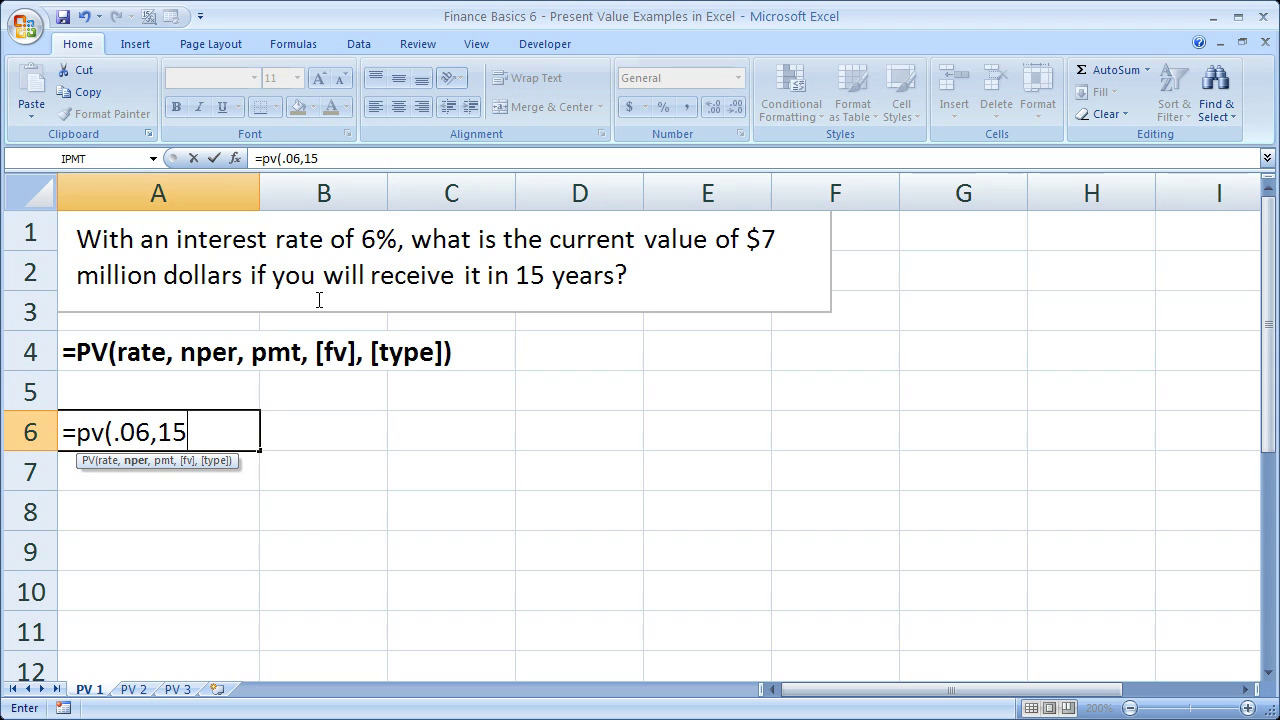
text(,)
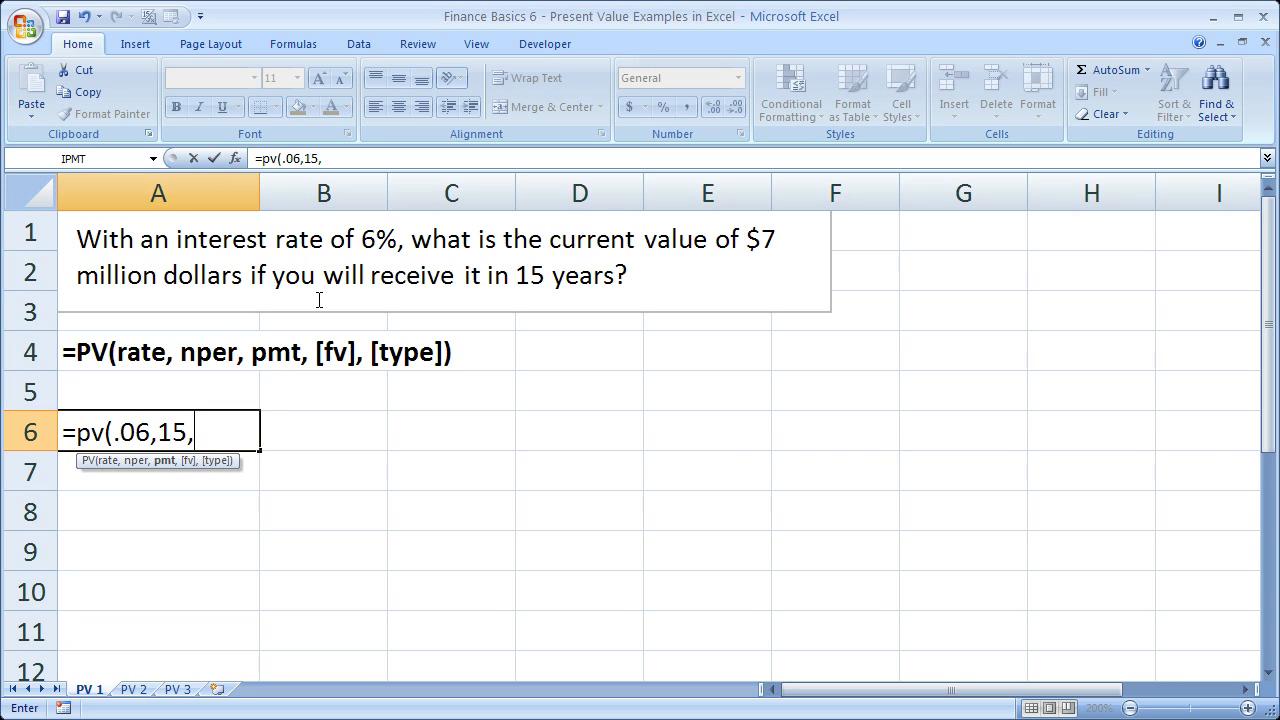
text(0)
text(,)
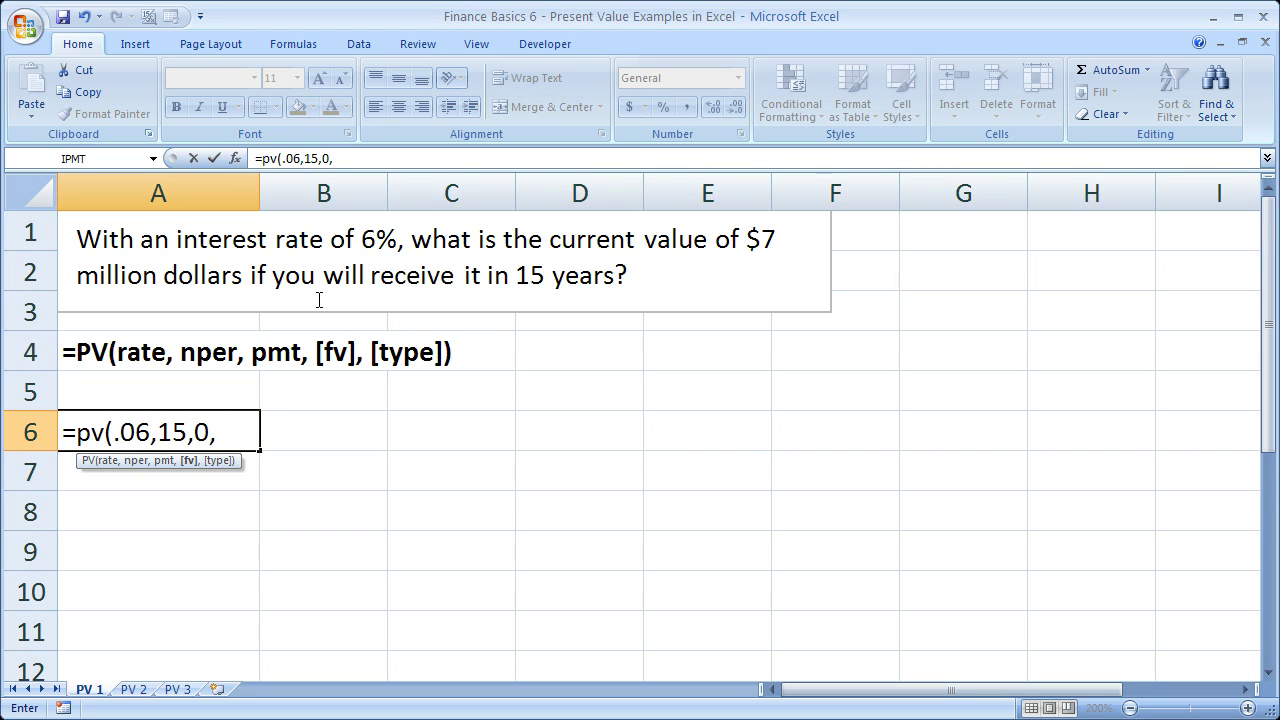
text(7000)
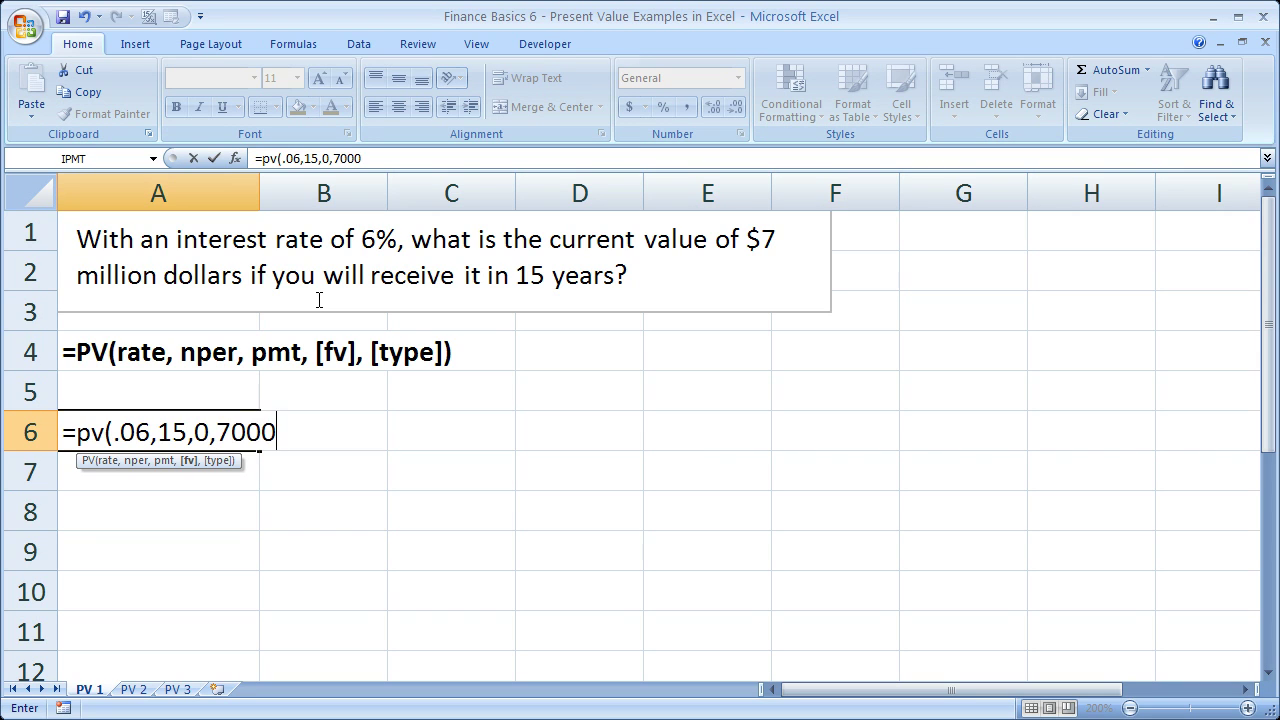
text(000)
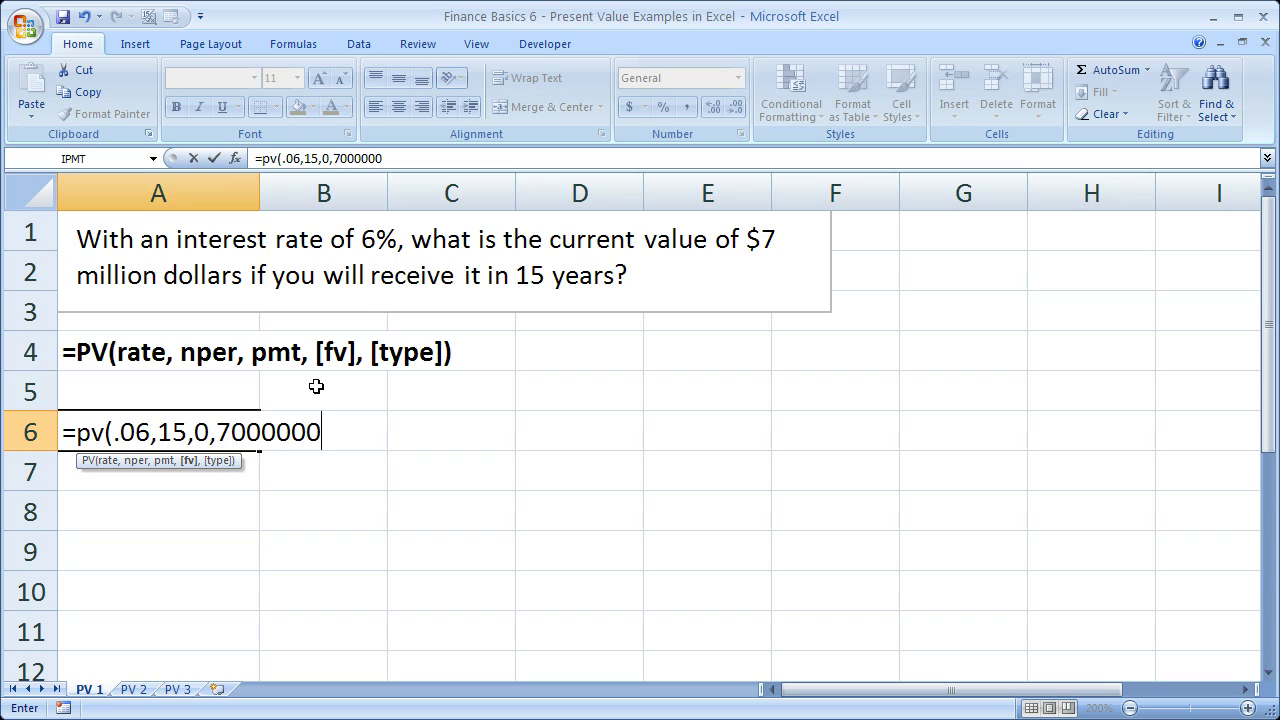
text())
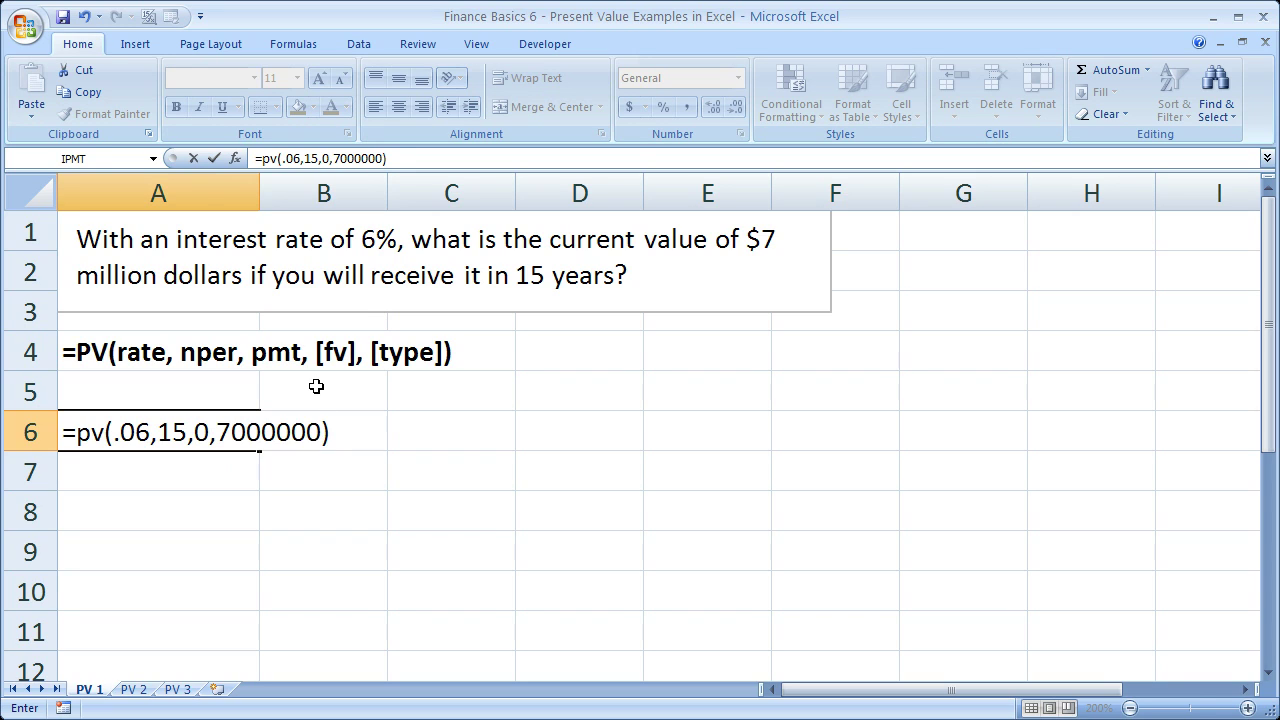
key(Return)
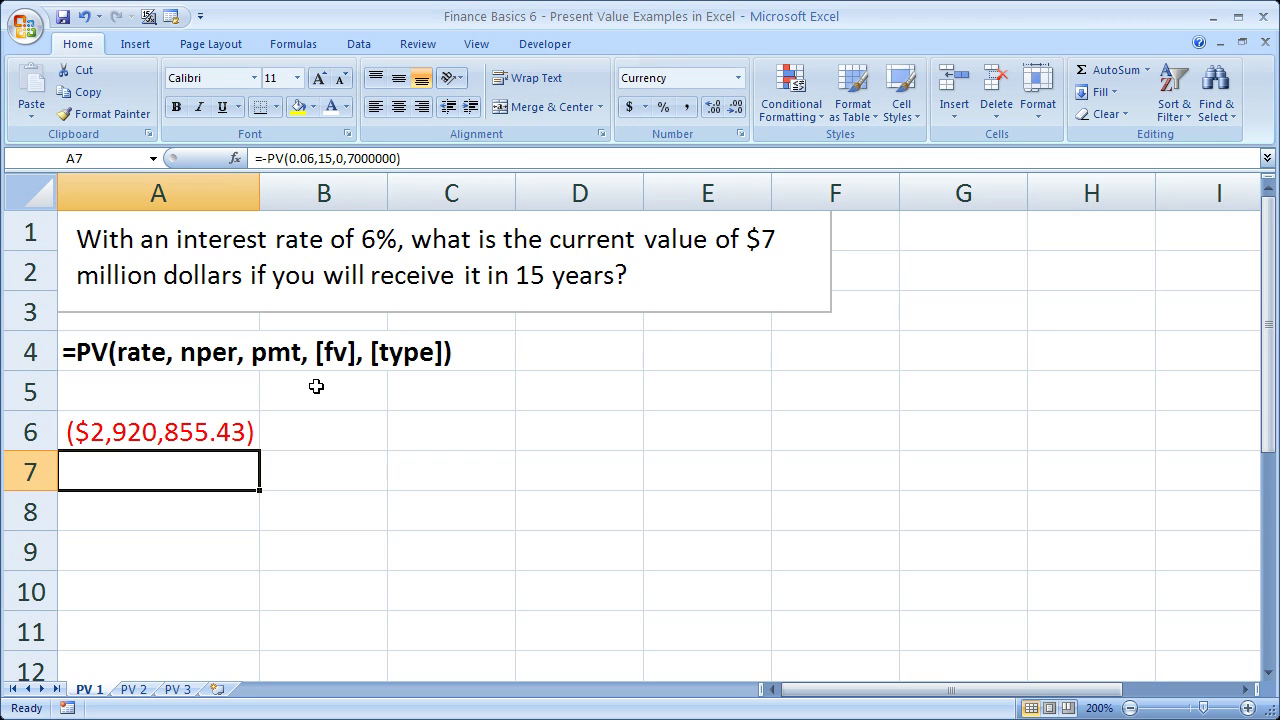
Put a minus sign before the PV function in cell A6 so the formula reads =-PV(0.06,15,0,7000000).
double_click(96, 434)
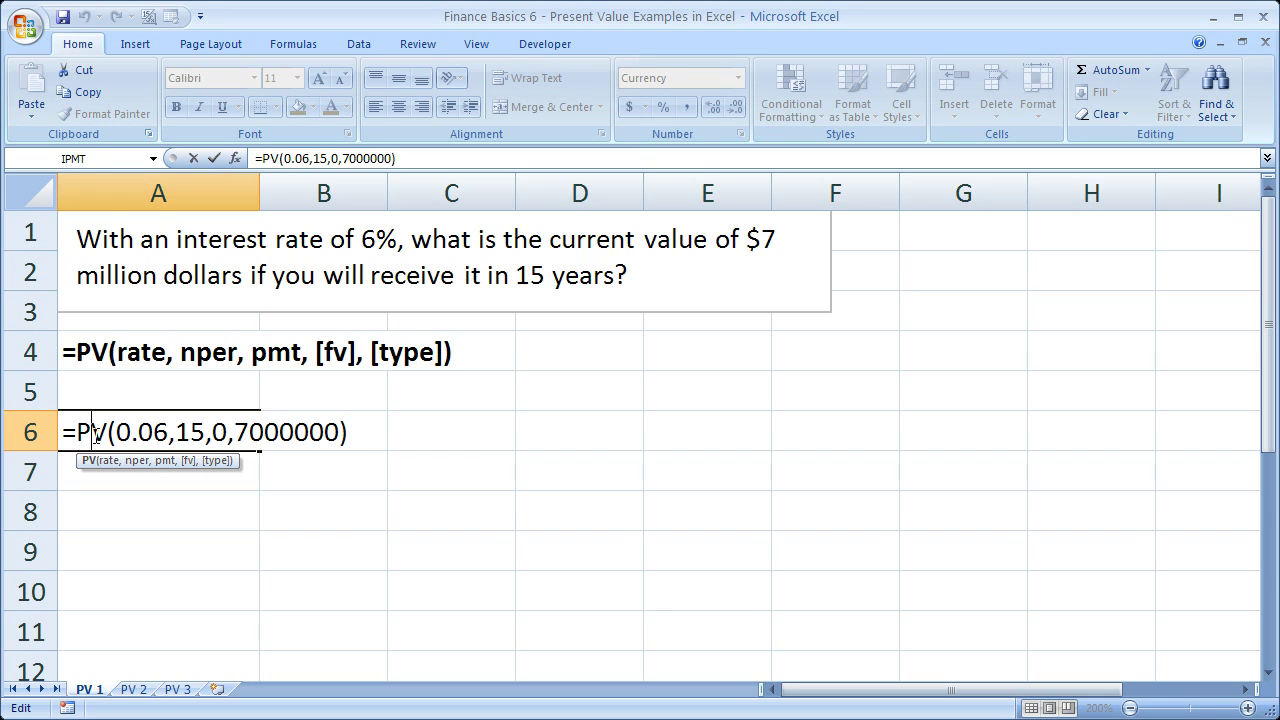
key(Escape)
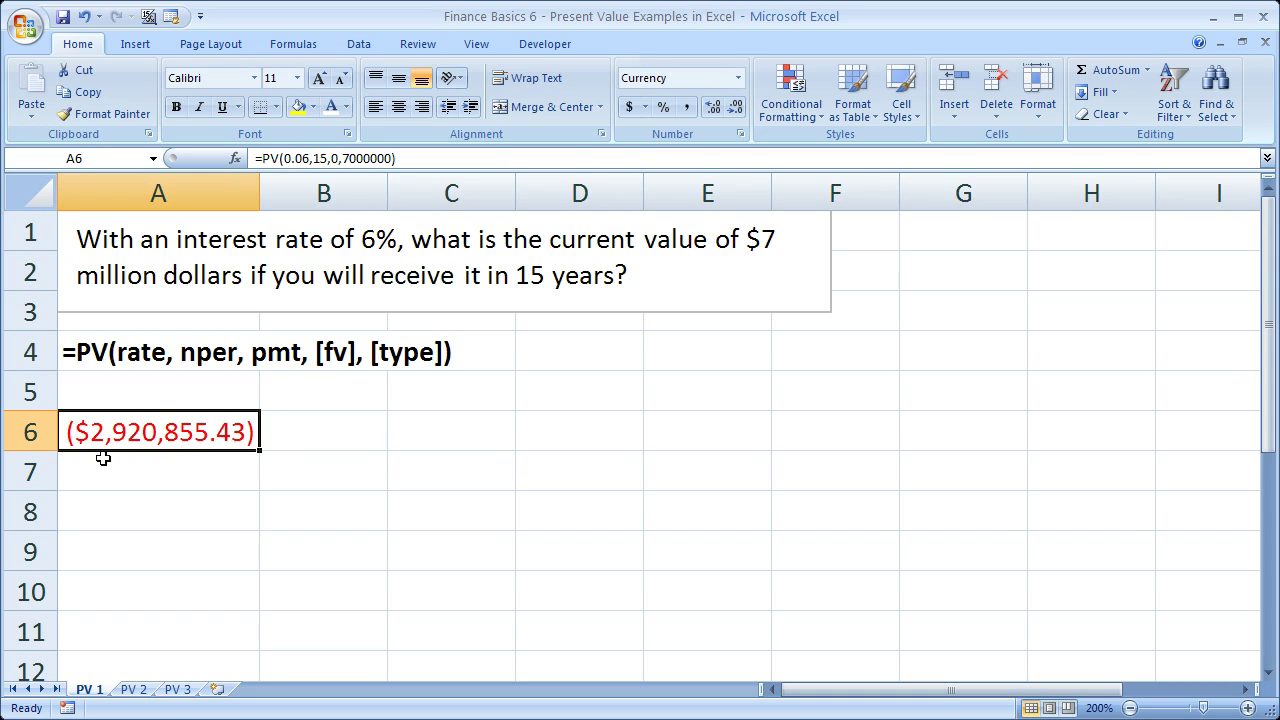
double_click(77, 441)
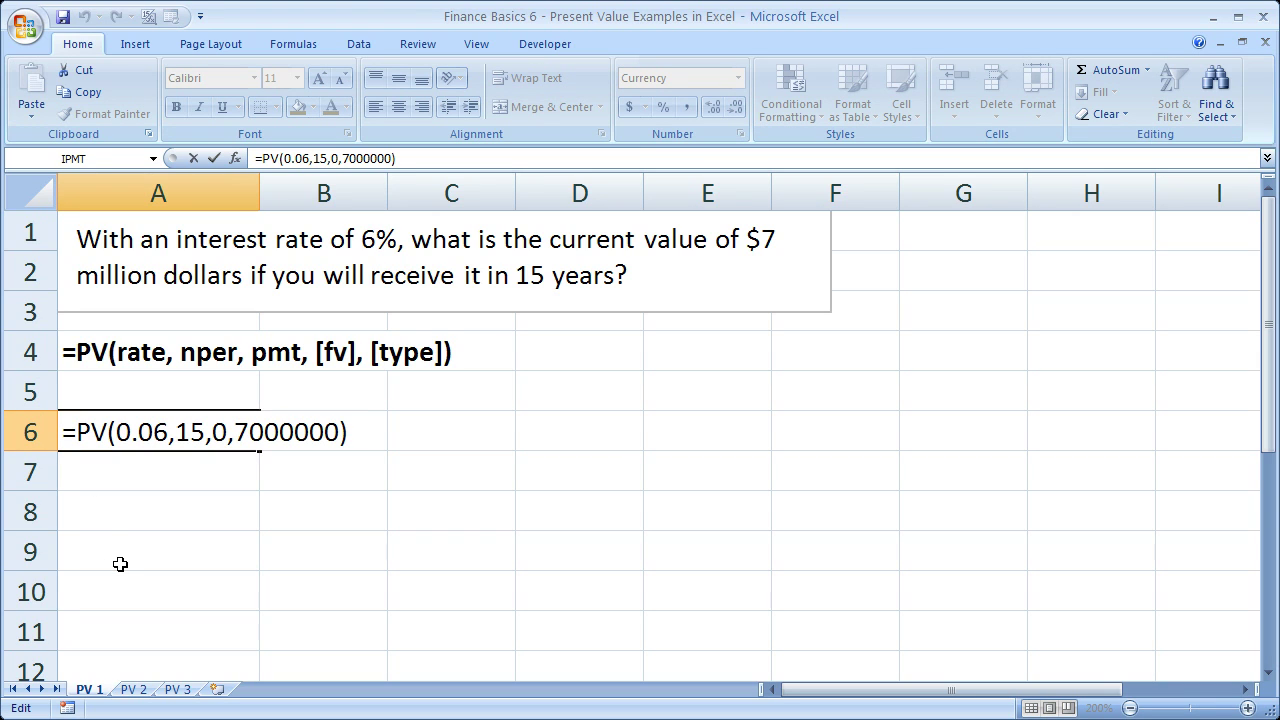
text(-)
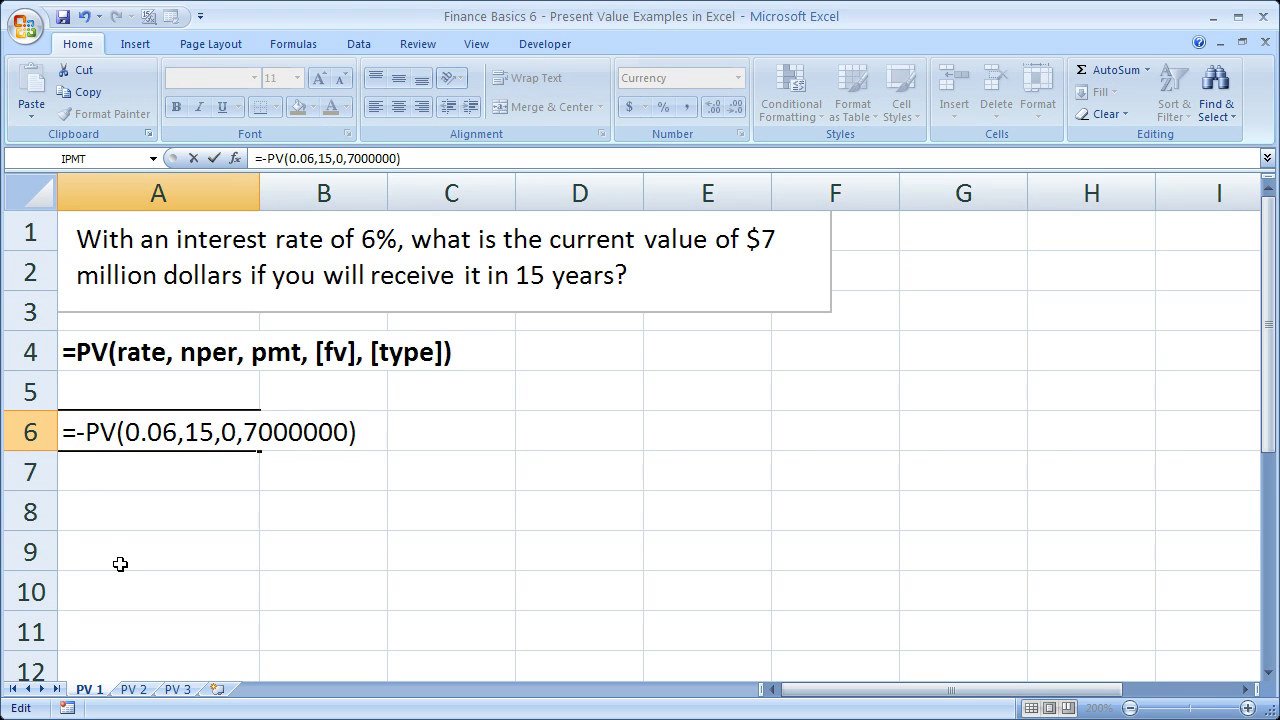
key(Return)
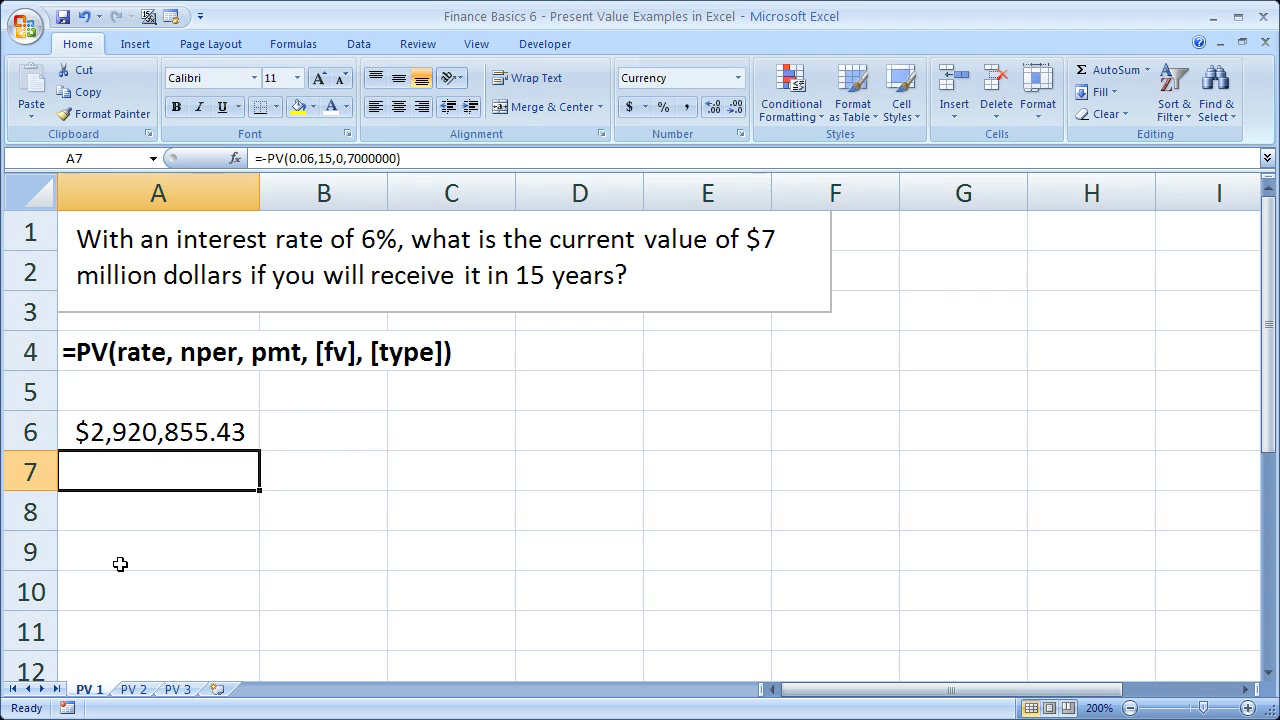
click(134, 430)
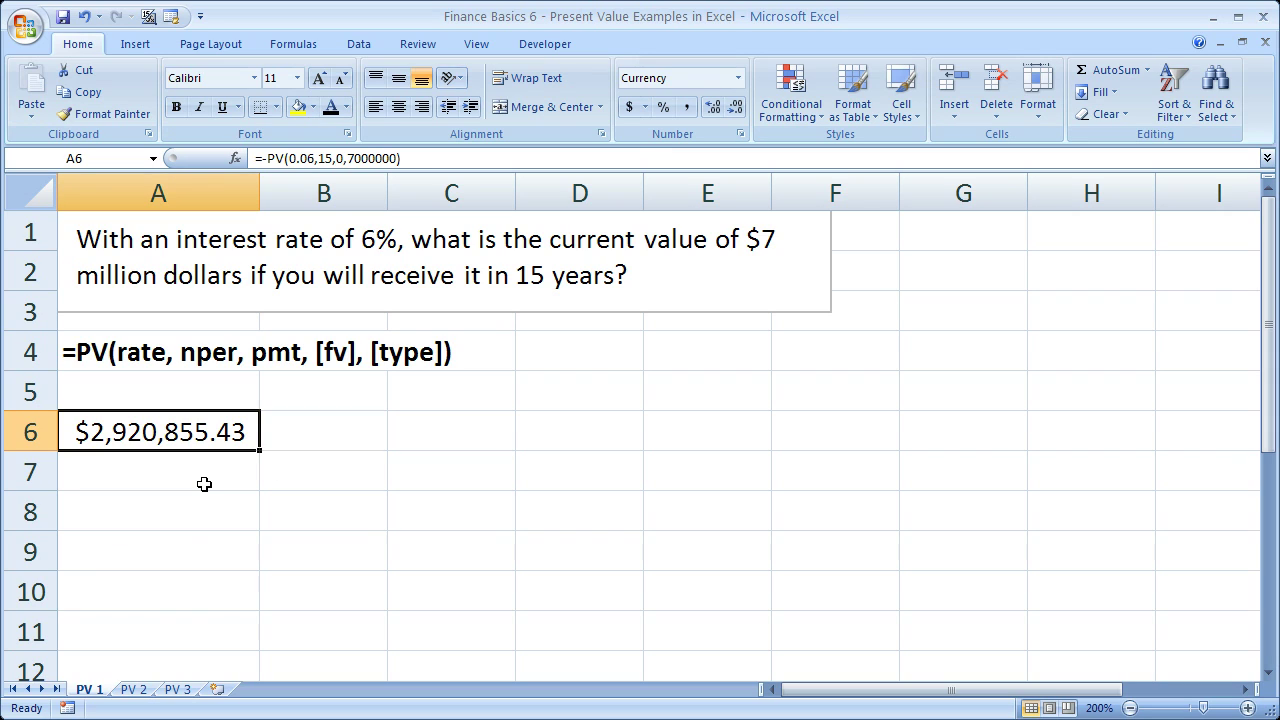
On the PV 2 sheet, enter the present value formula =PV(.0275,6,500) in cell A6.
click(133, 692)
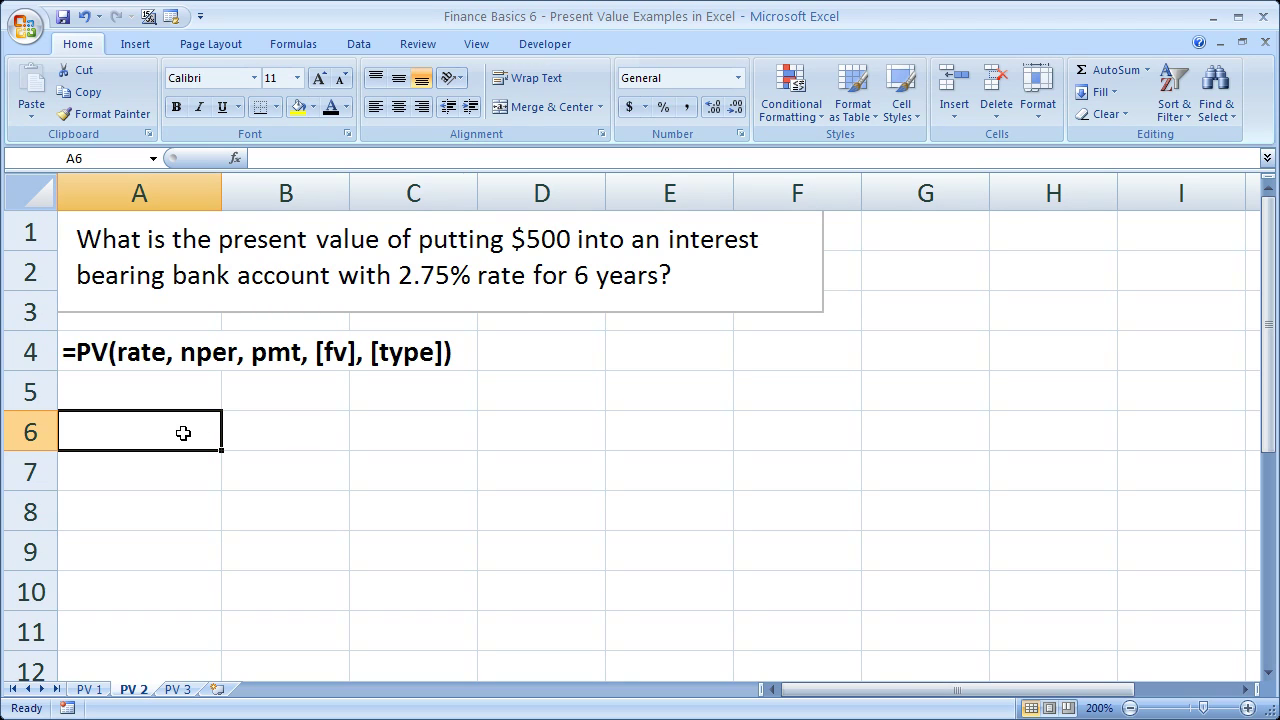
text(=)
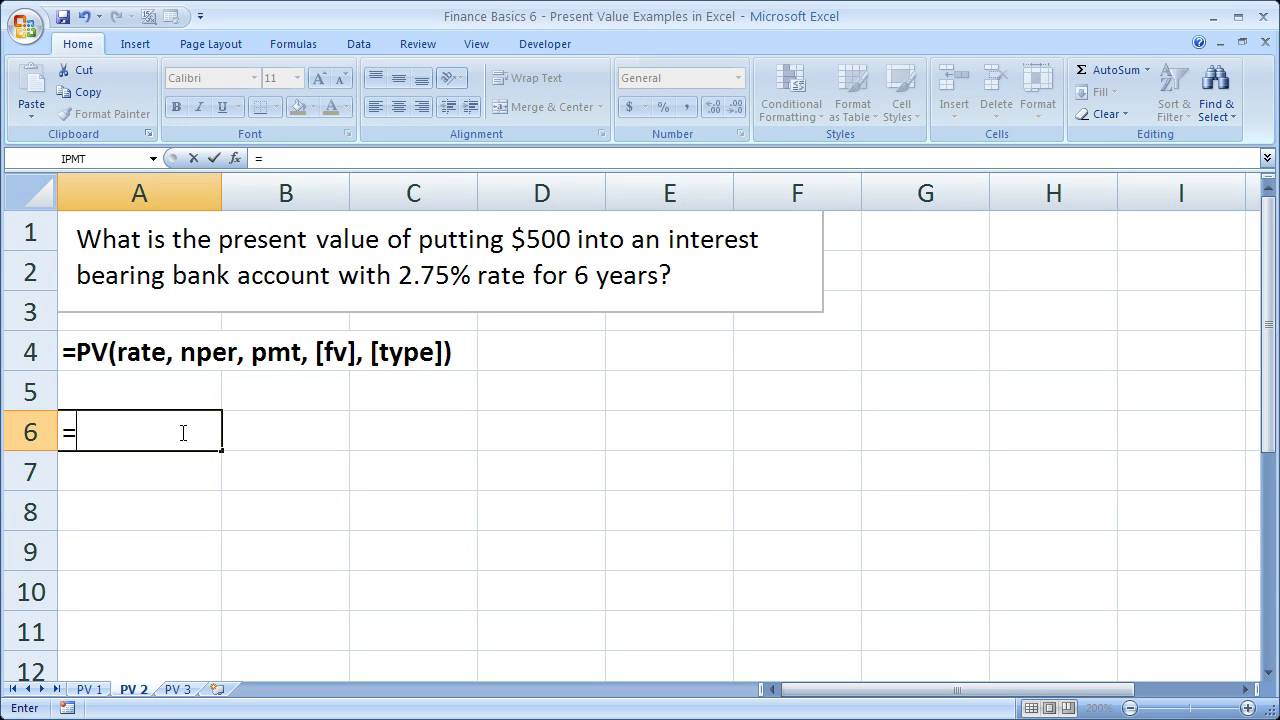
text(pv()
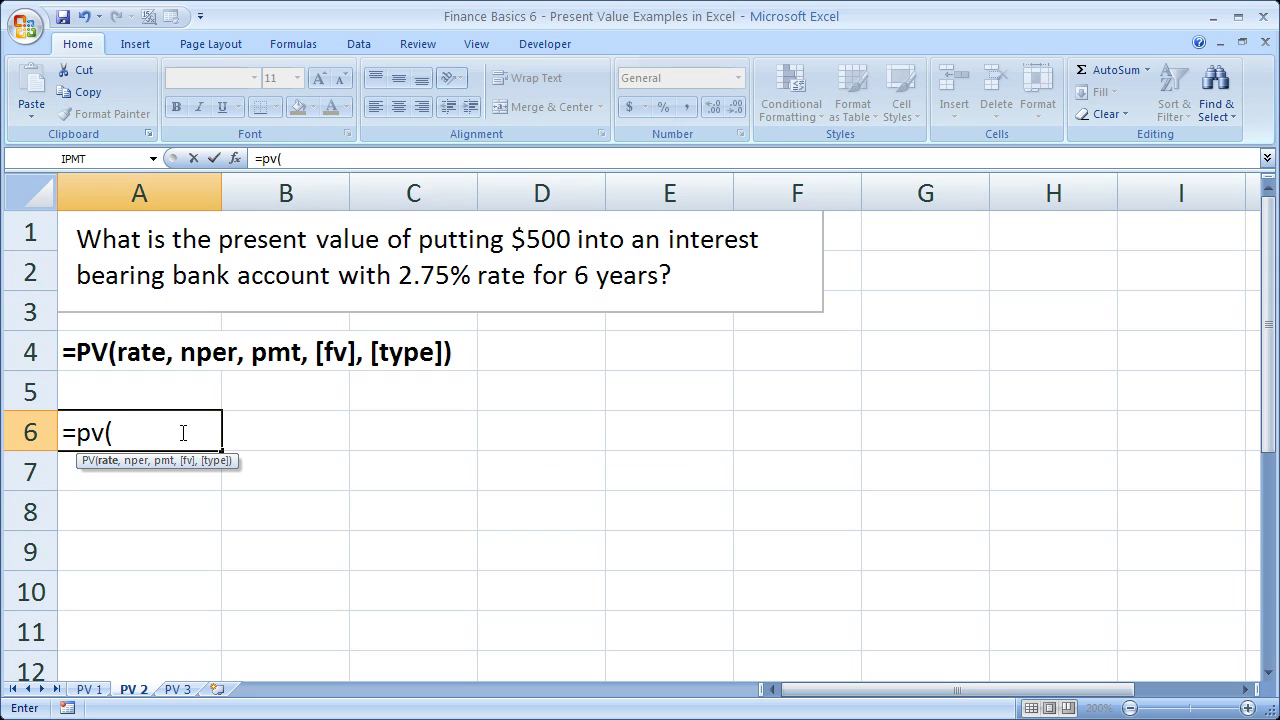
text(.0275,)
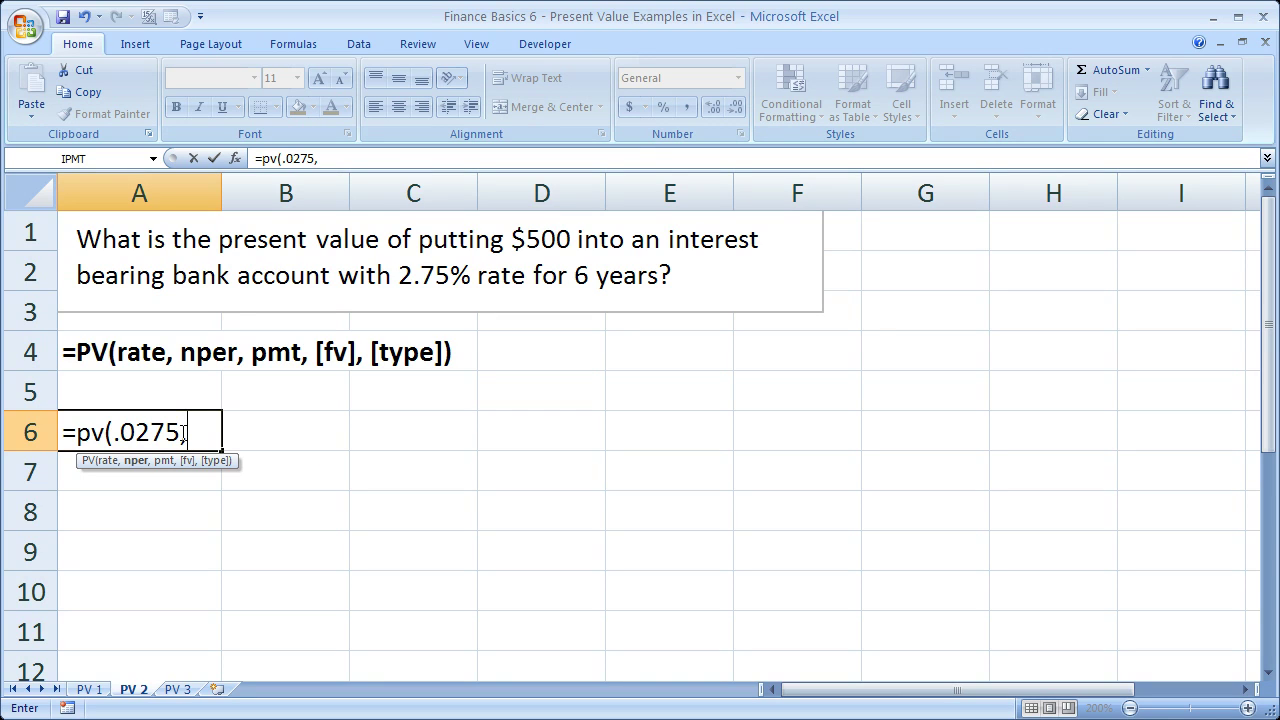
text(6,)
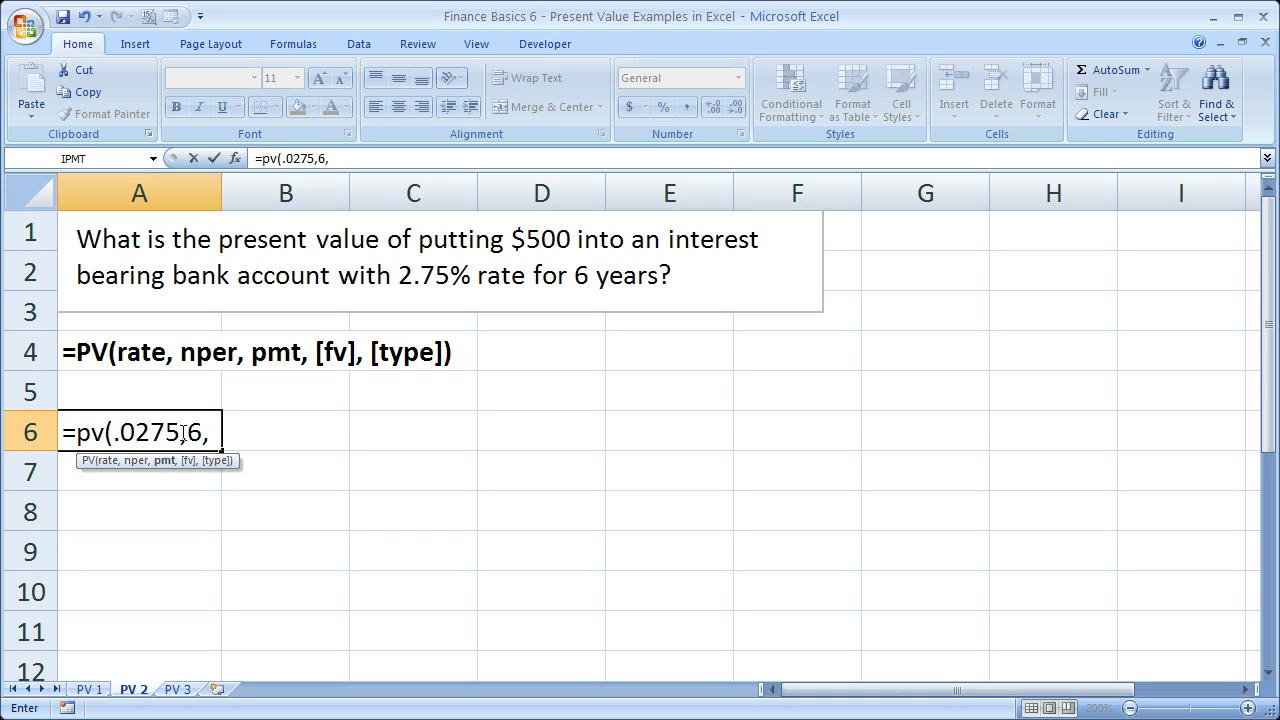
text(500)
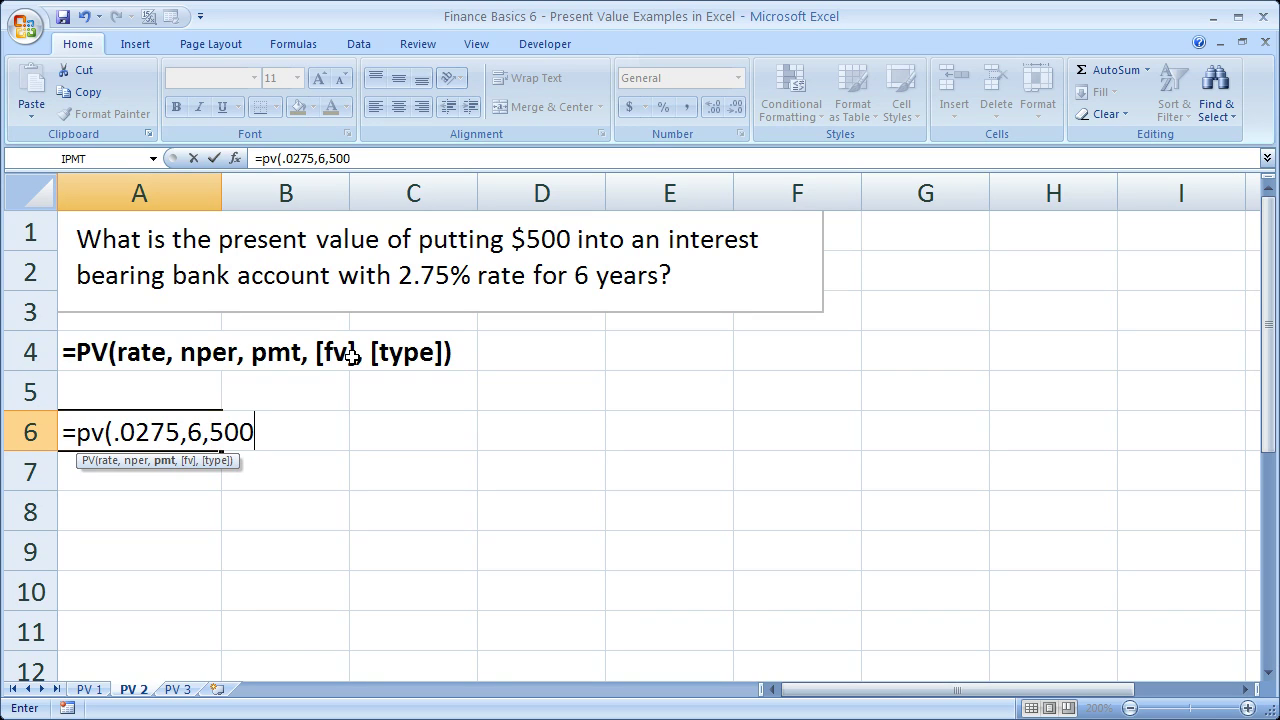
text())
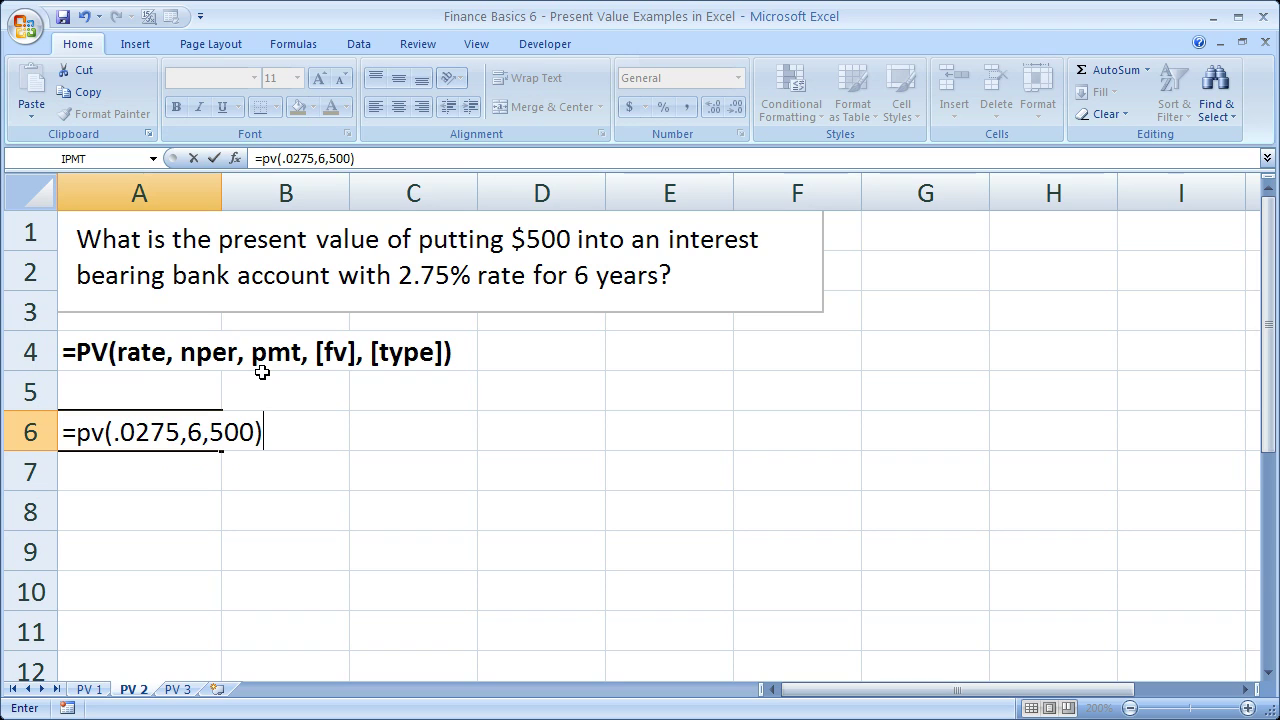
key(ctrl+Return)
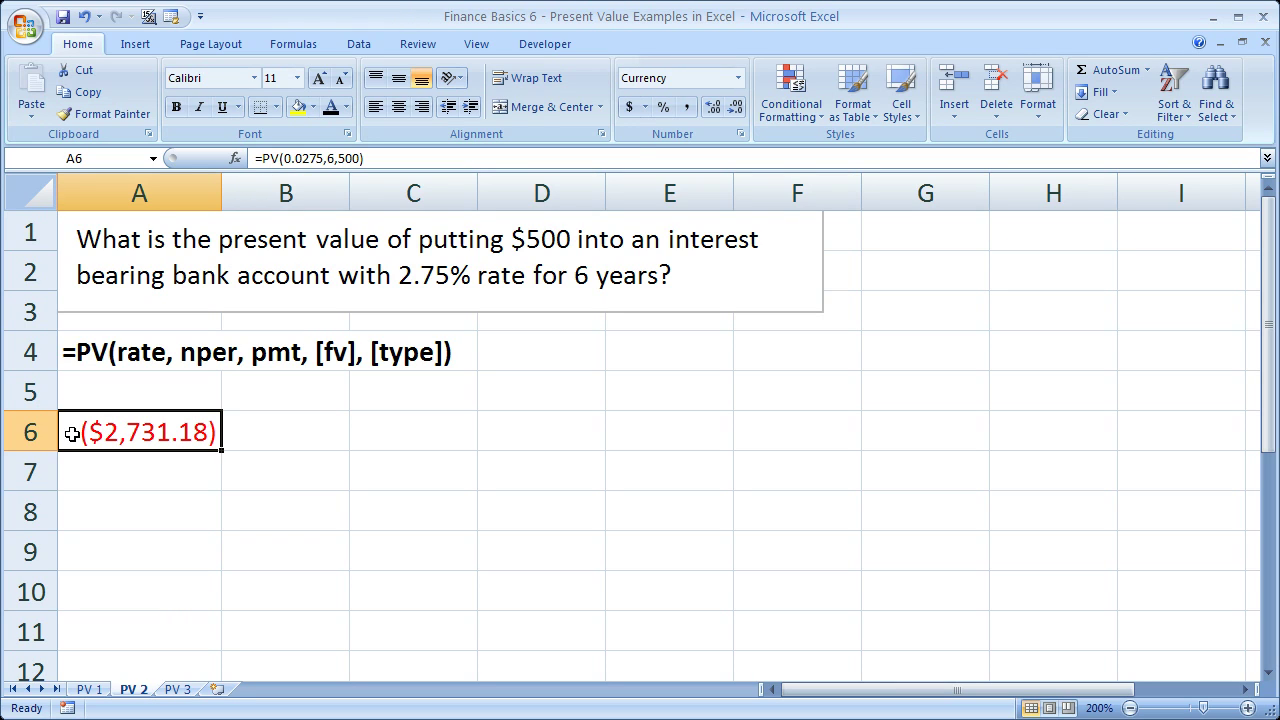
Negate the PV 2 sheet's A6 formula so it reads =-PV(0.0275,6,500).
double_click(116, 430)
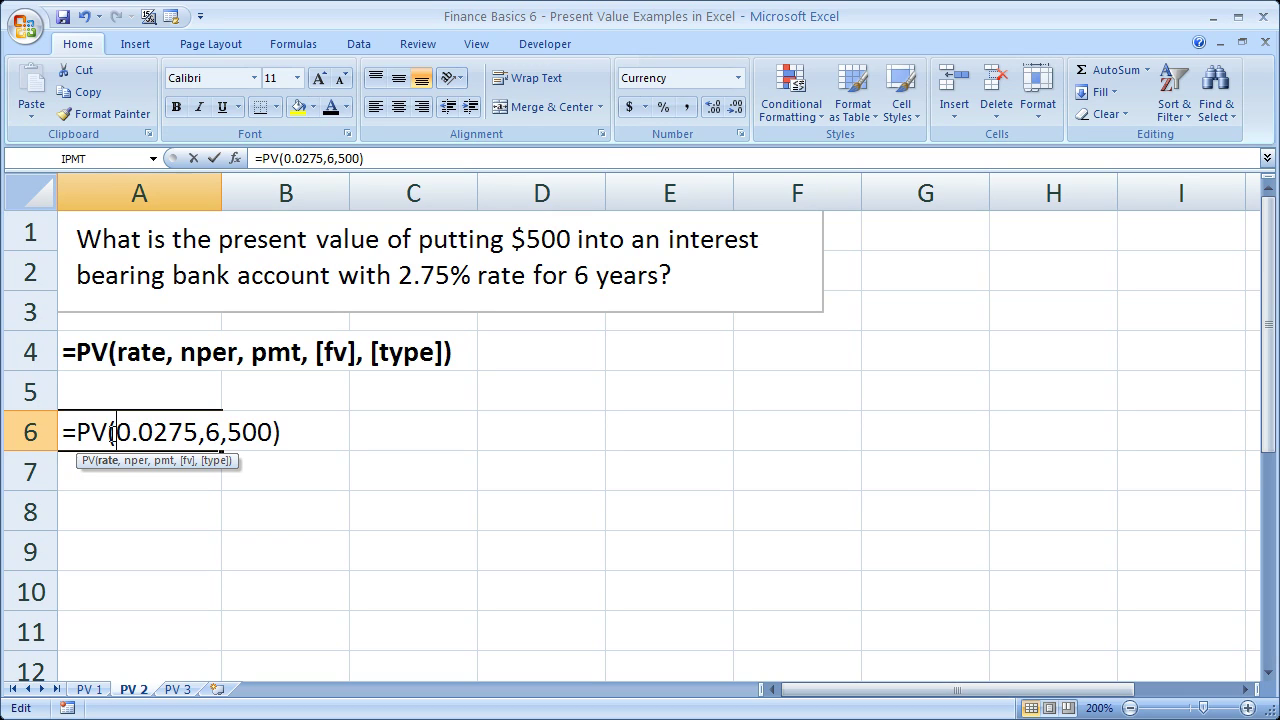
click(76, 430)
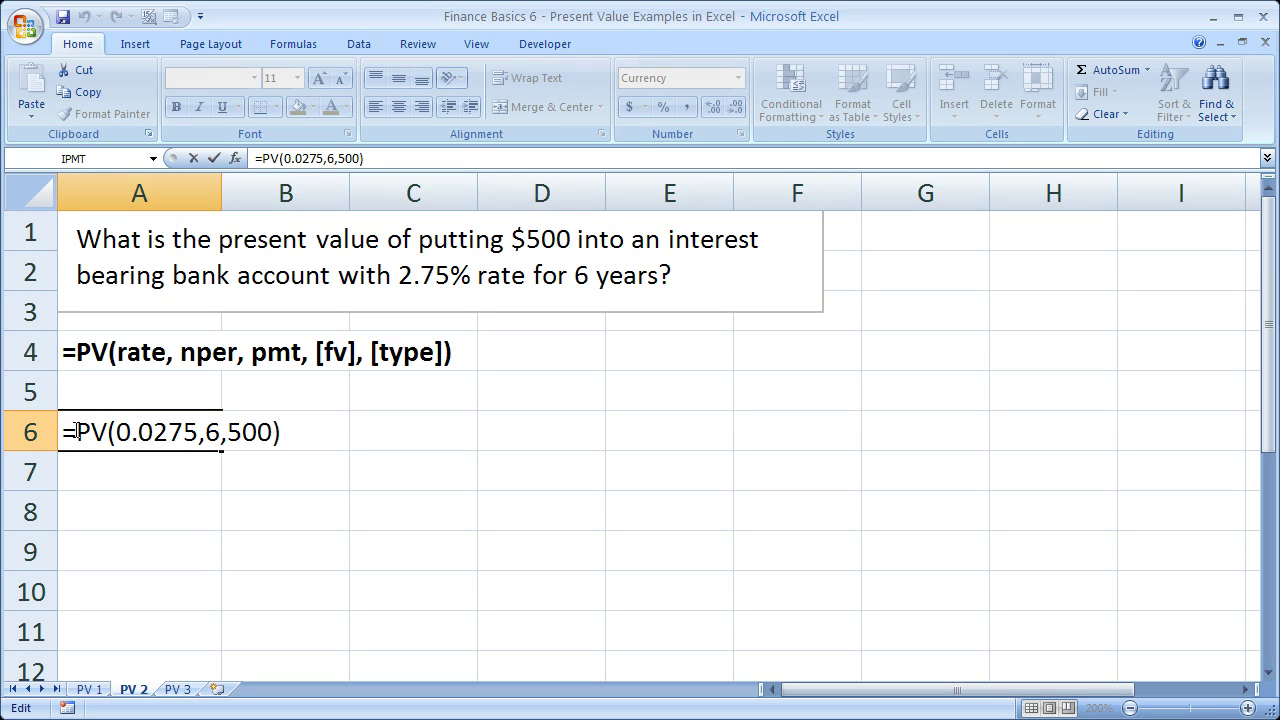
text(-)
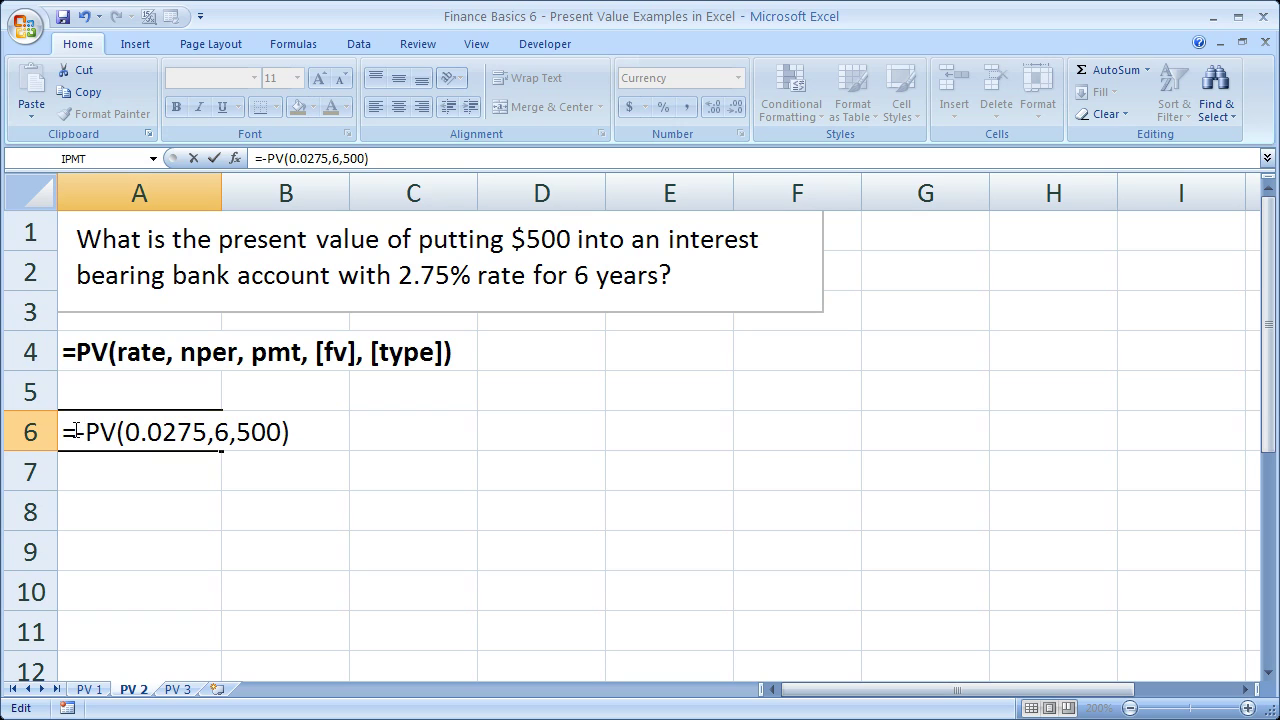
key(ctrl+Return)
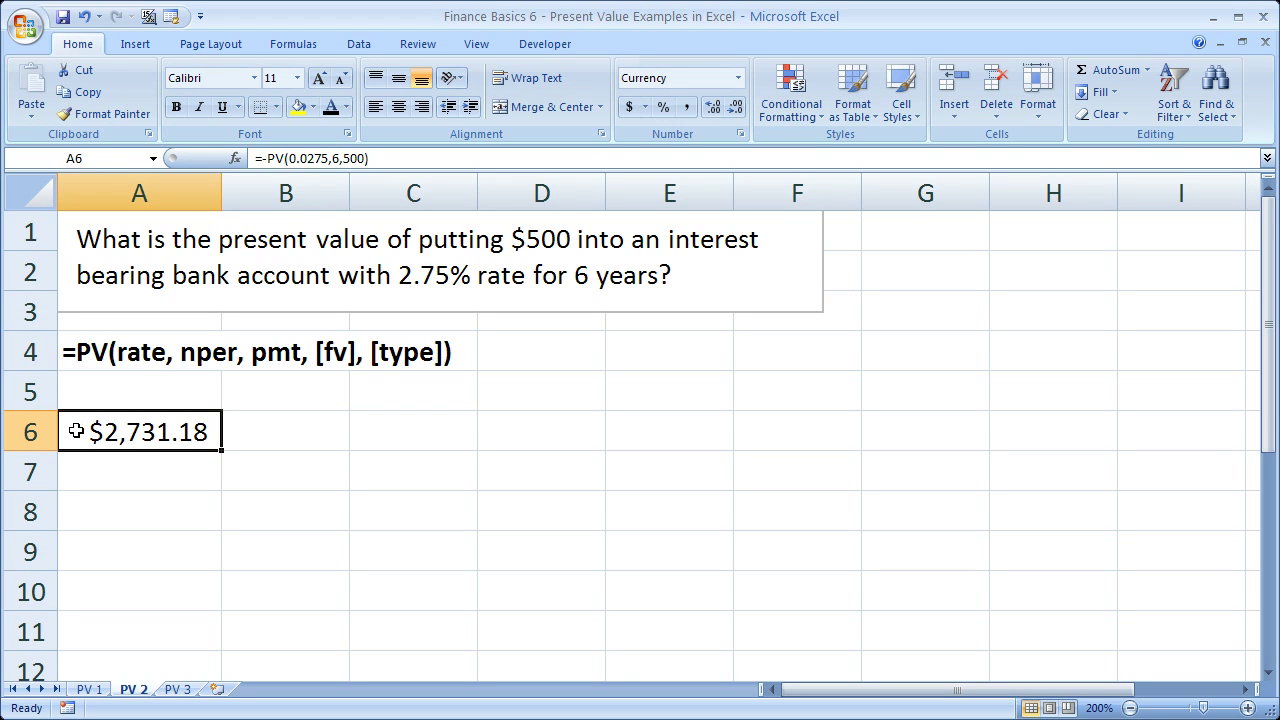
Examine the 500 payment argument in the PV 2 sheet's A6 formula.
double_click(76, 430)
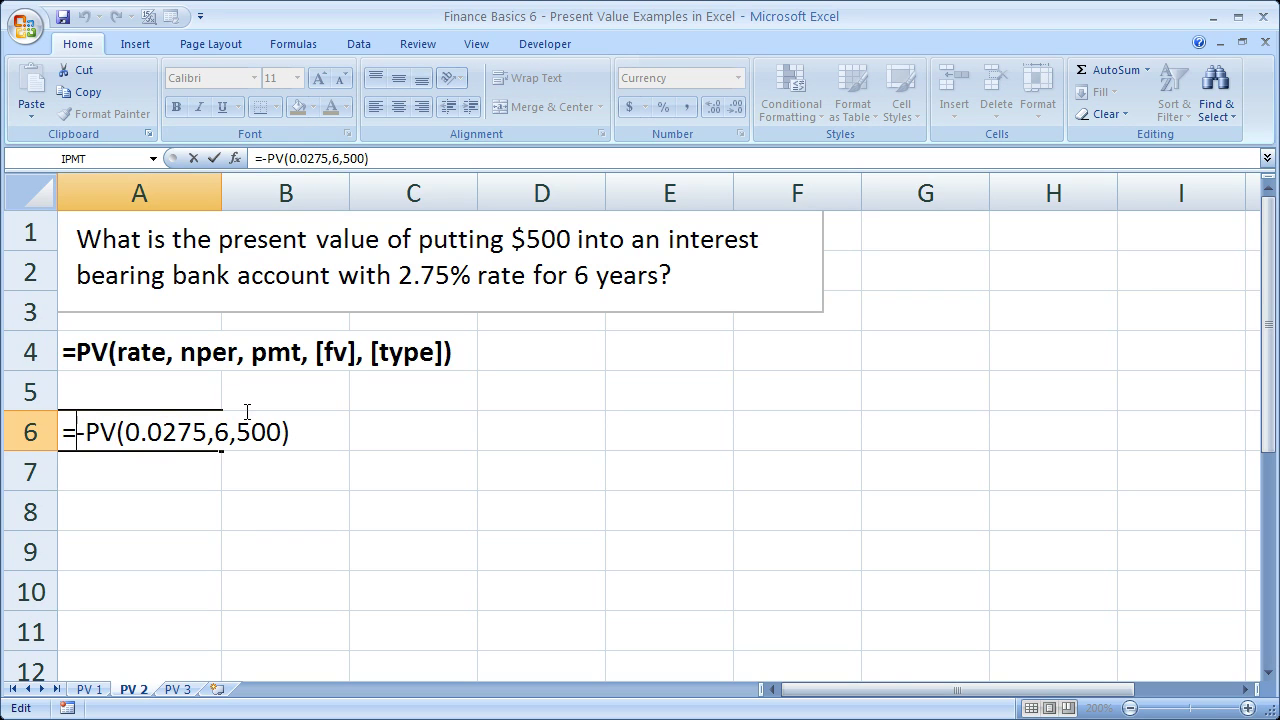
drag(236, 431, 280, 432)
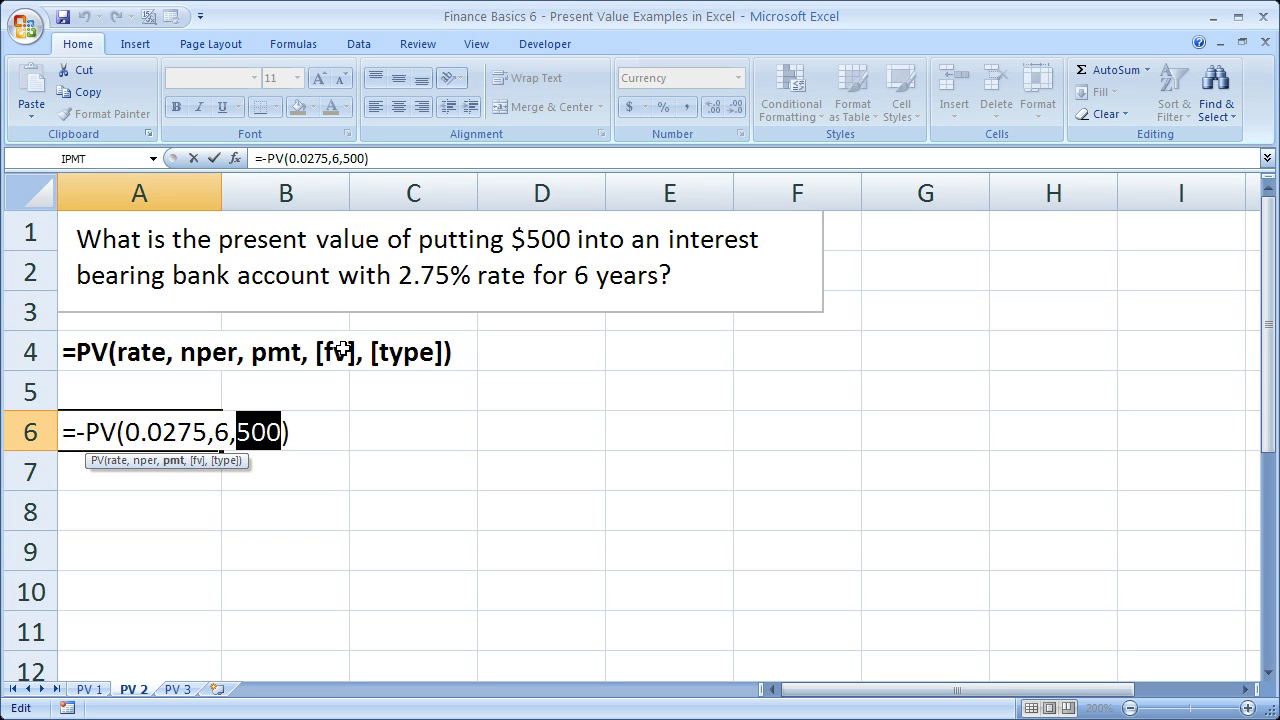
key(ctrl+Return)
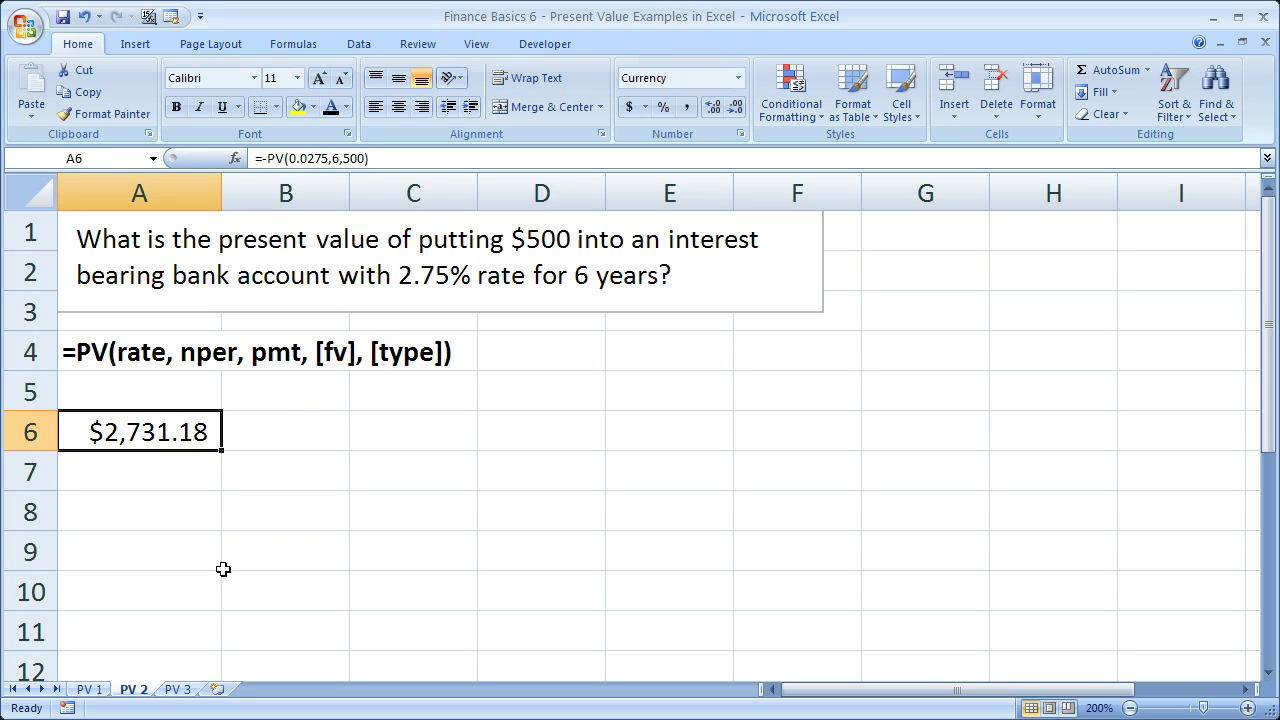
On the PV 3 sheet, enter the present value formula =PV(.0425,3,0,170000) in cell A7.
click(178, 690)
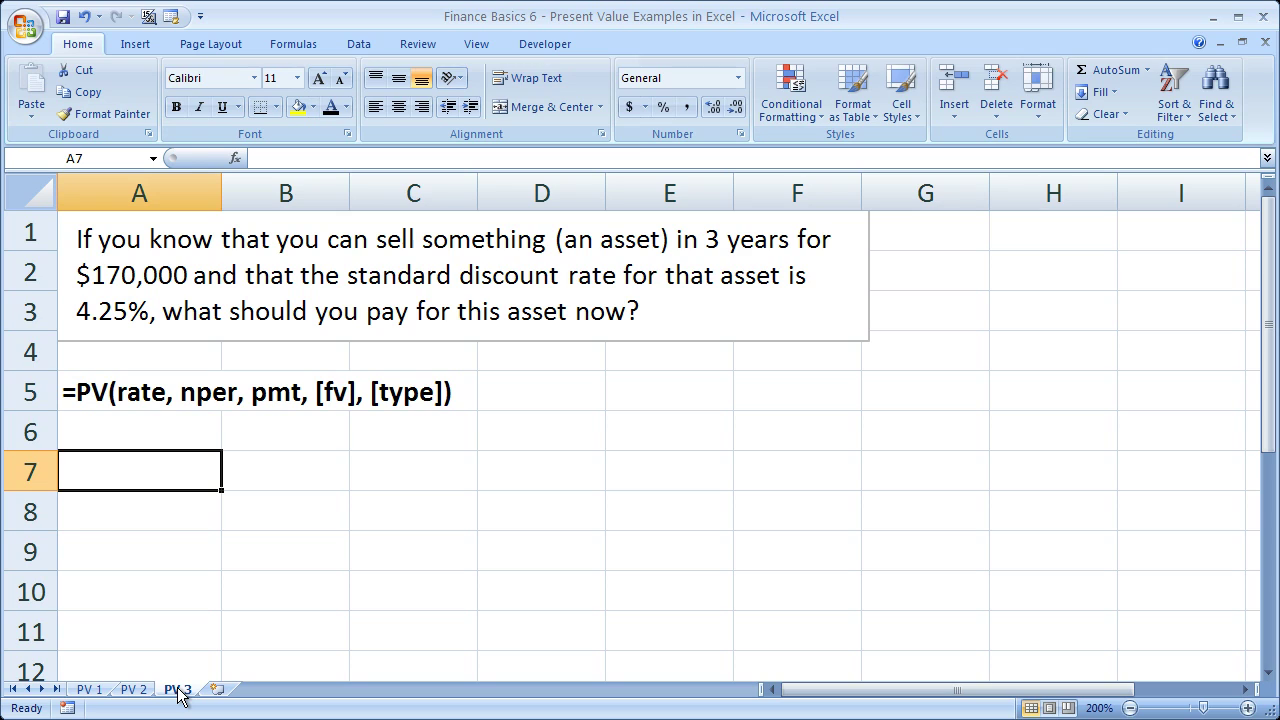
text(=pv()
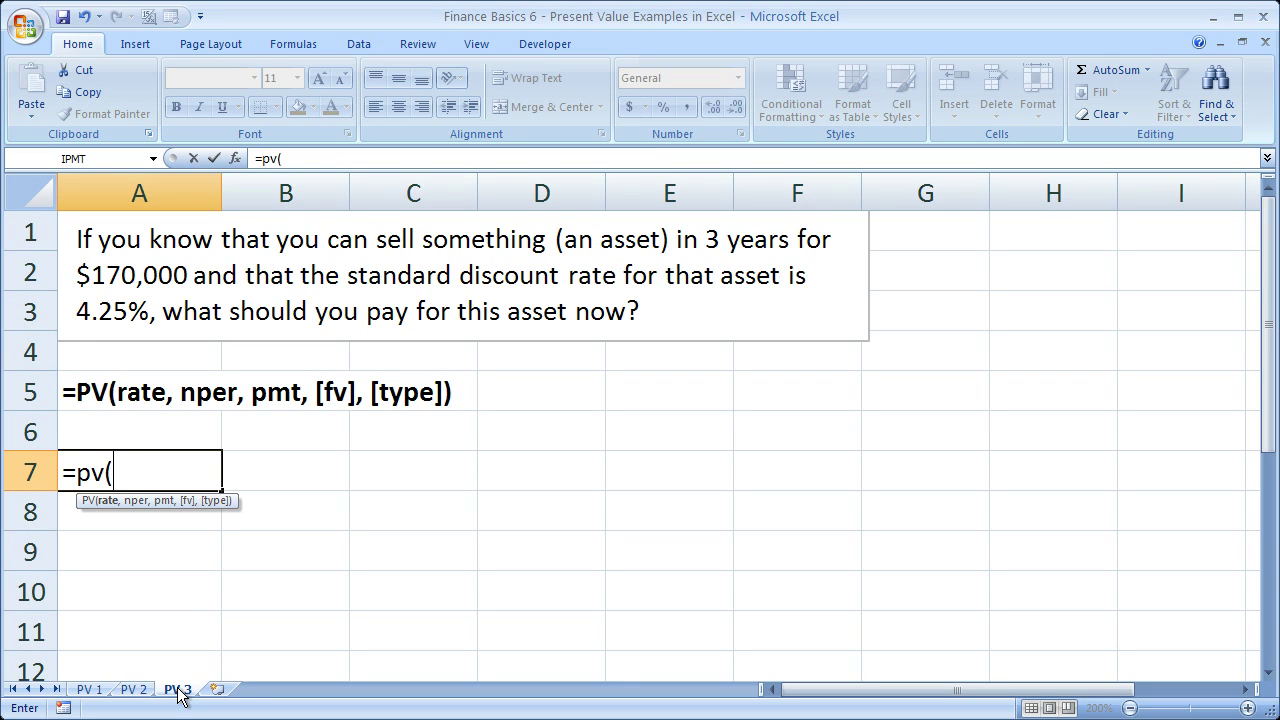
text(.0425)
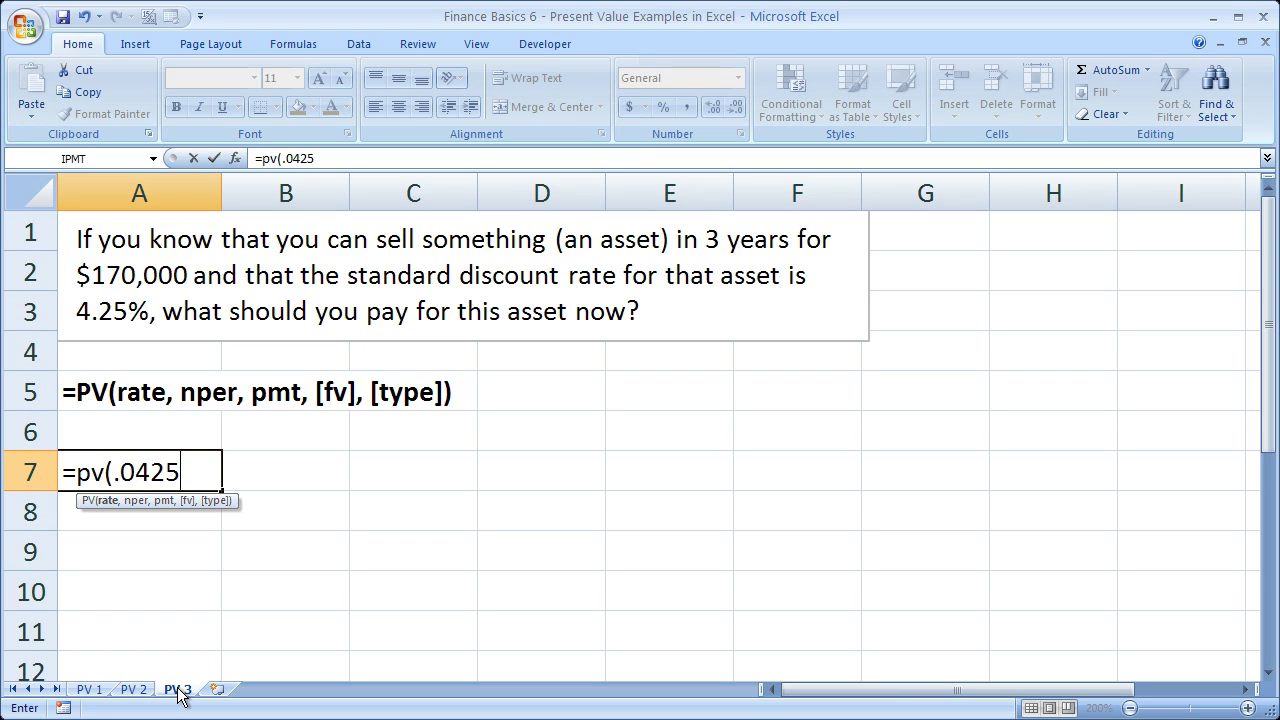
text(,3)
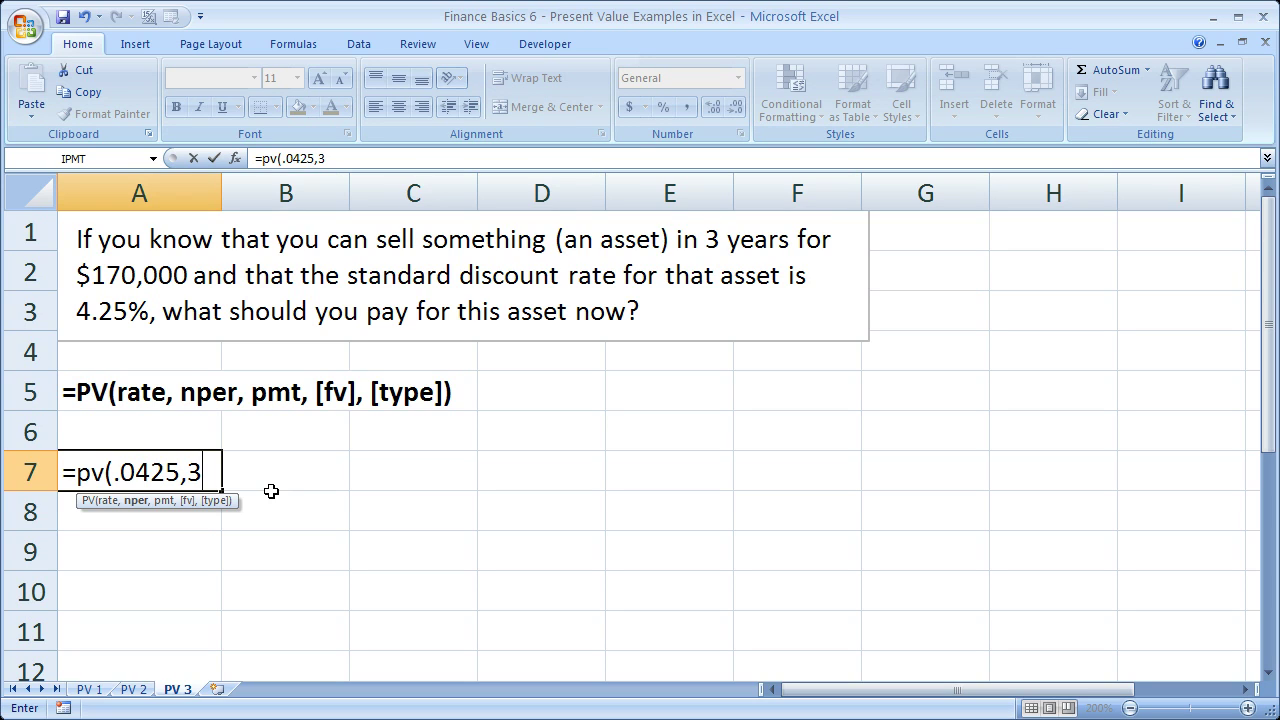
text(,)
text(0)
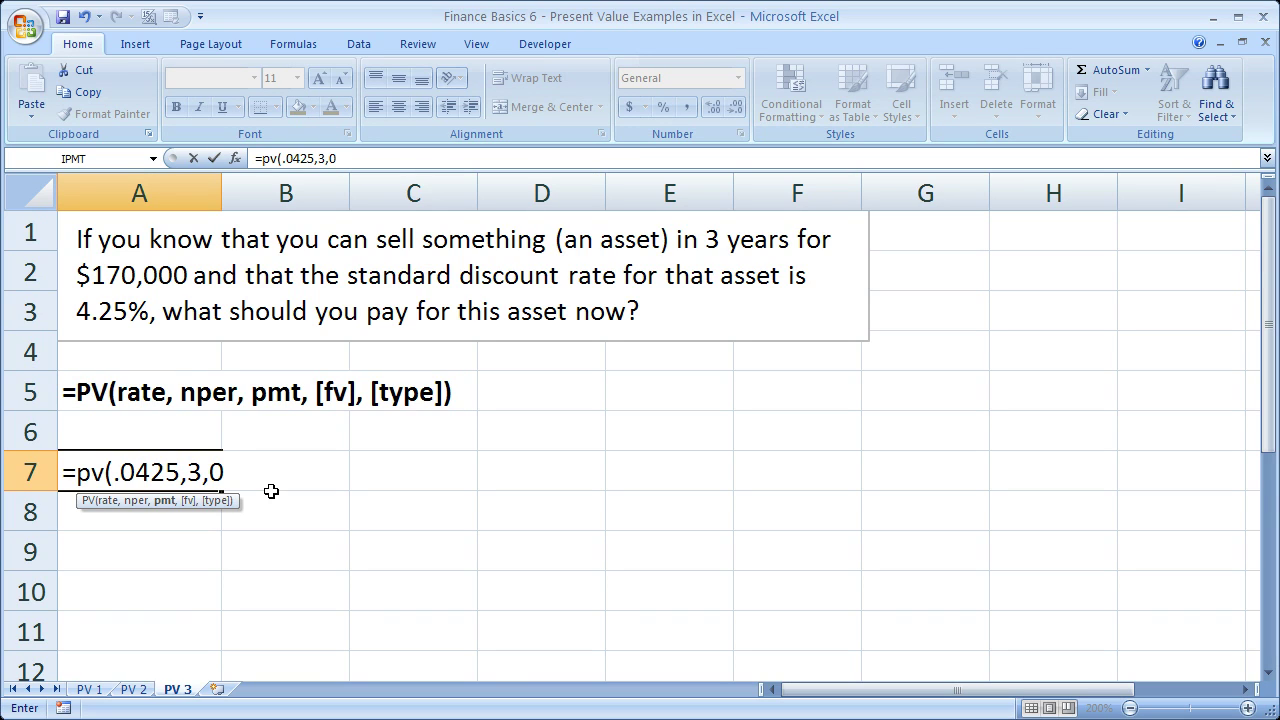
text(,17)
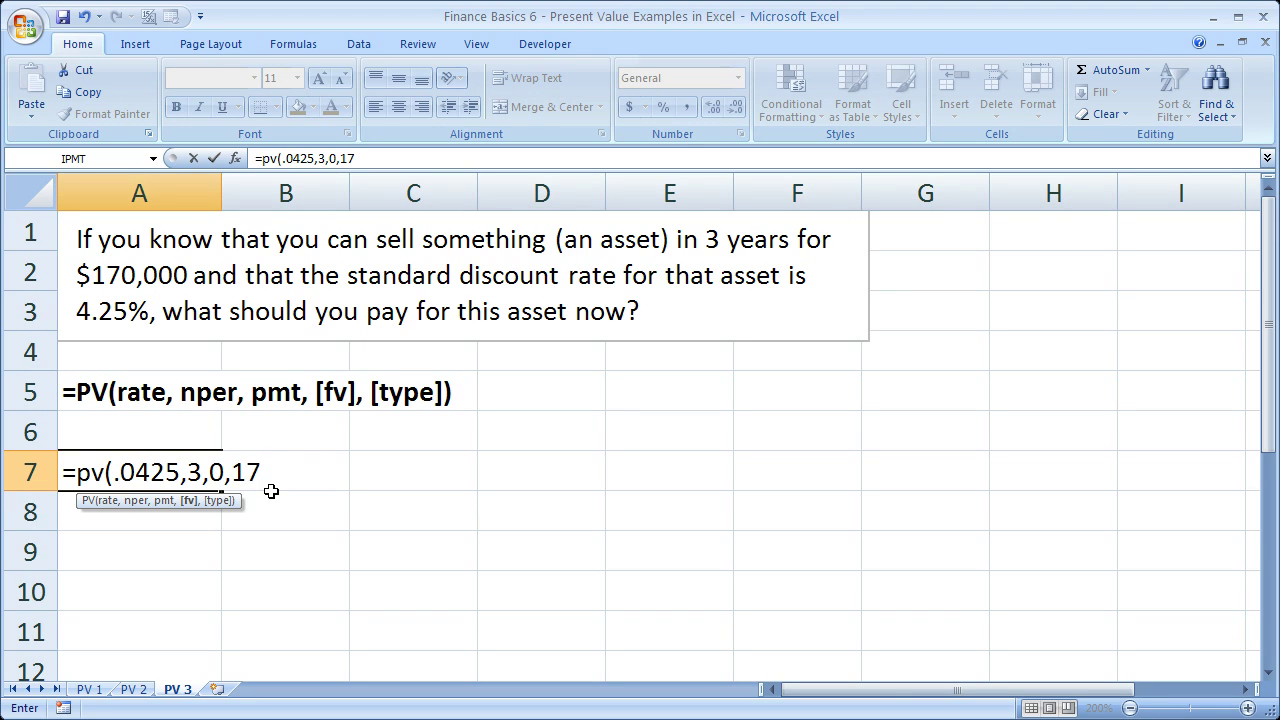
text(0000)
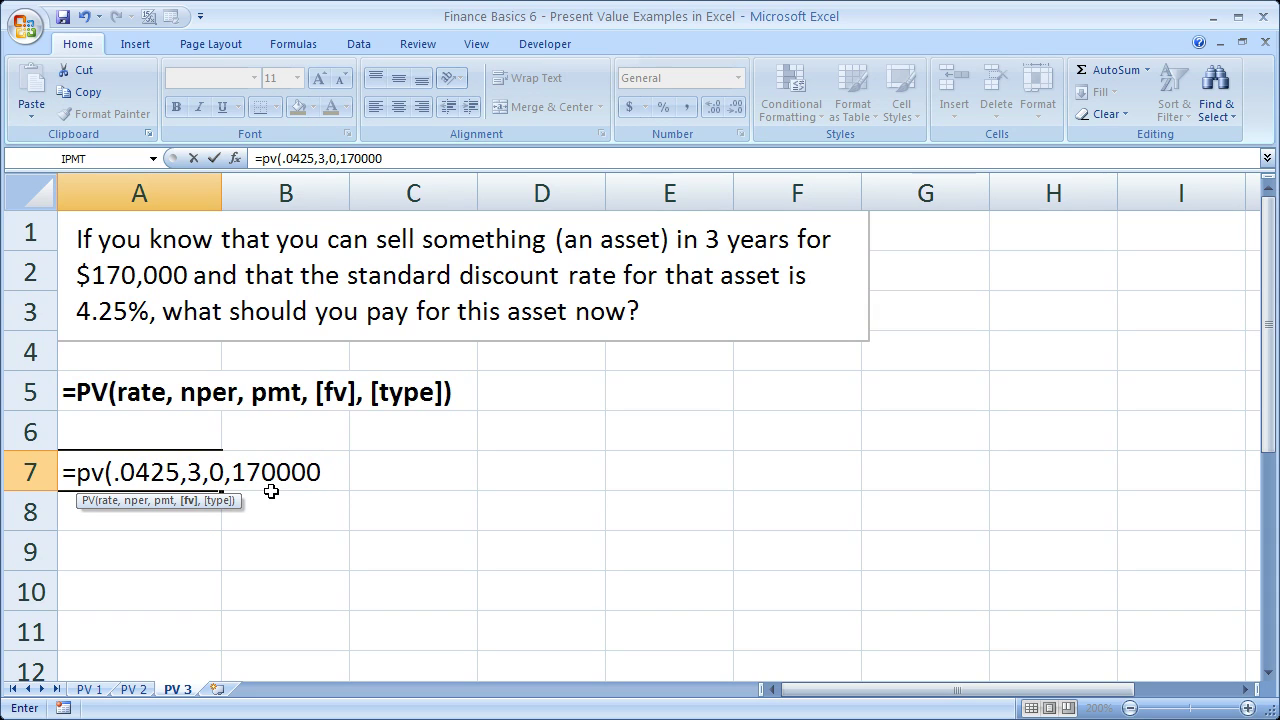
key(BackSpace)
key(BackSpace)
key(BackSpace)
text(000))
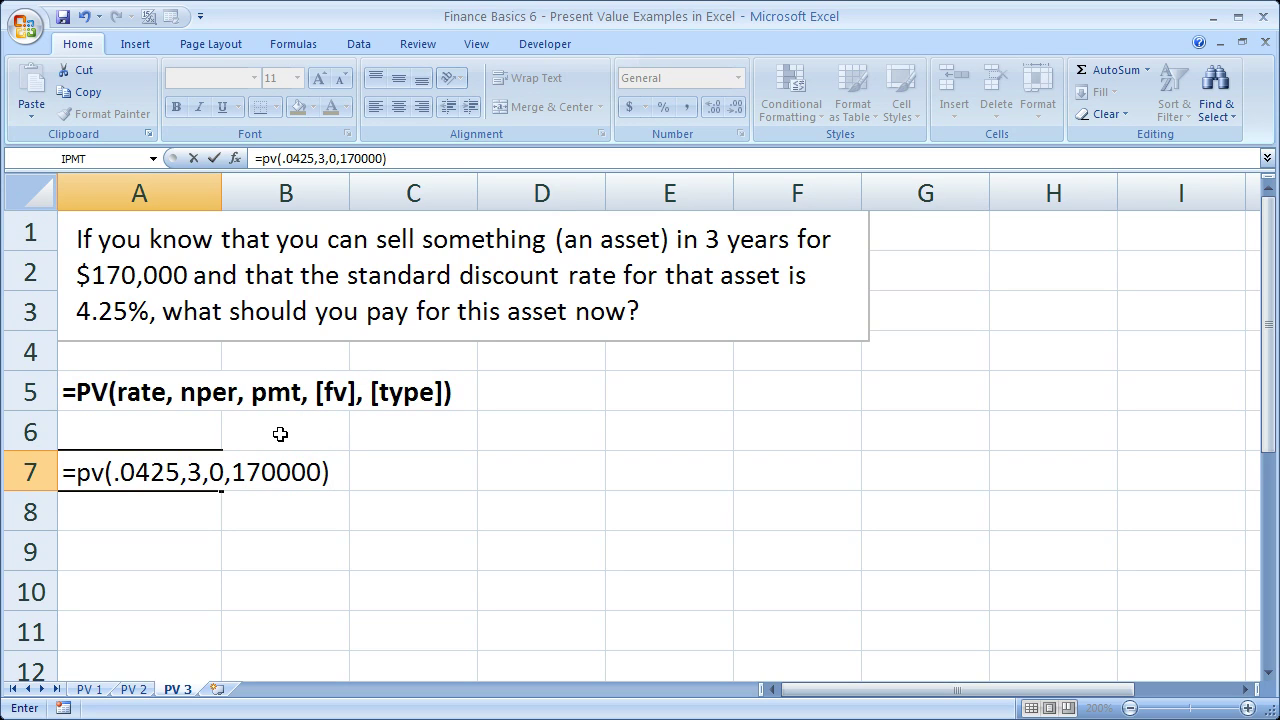
key(Return)
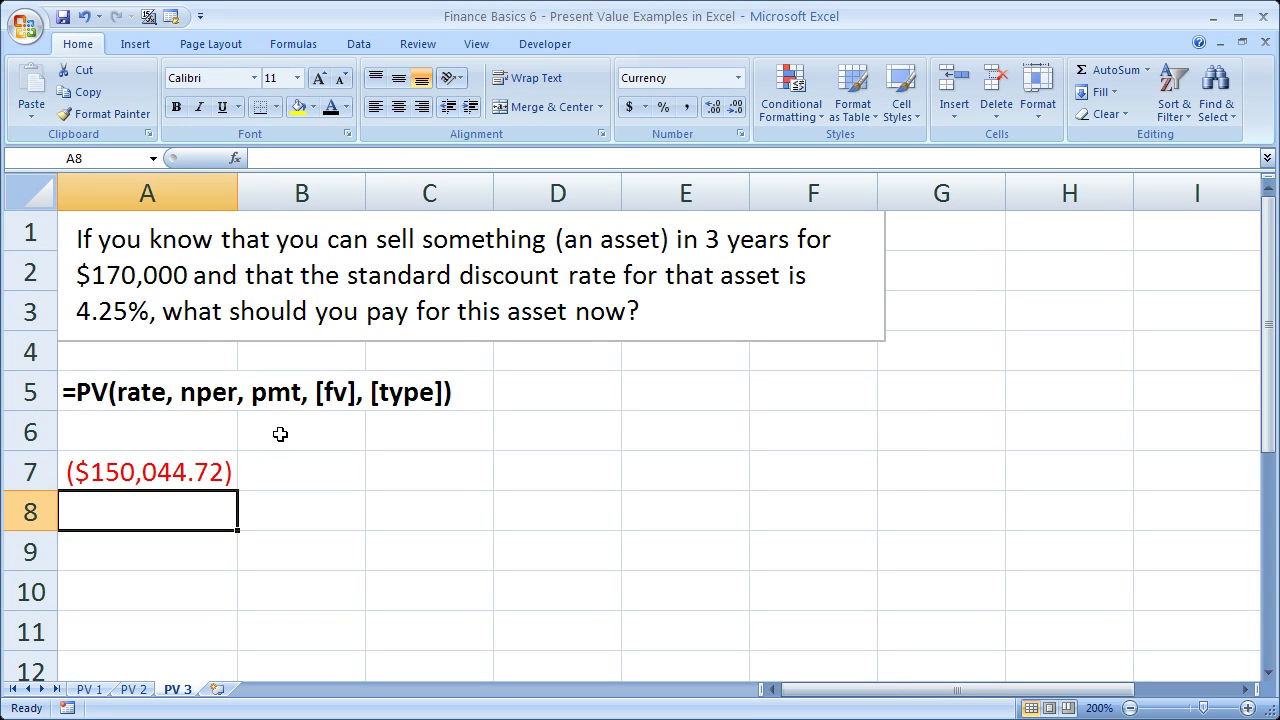
Negate the PV 3 sheet's A7 formula so it reads =-PV(0.0425,3,0,170000).
click(150, 471)
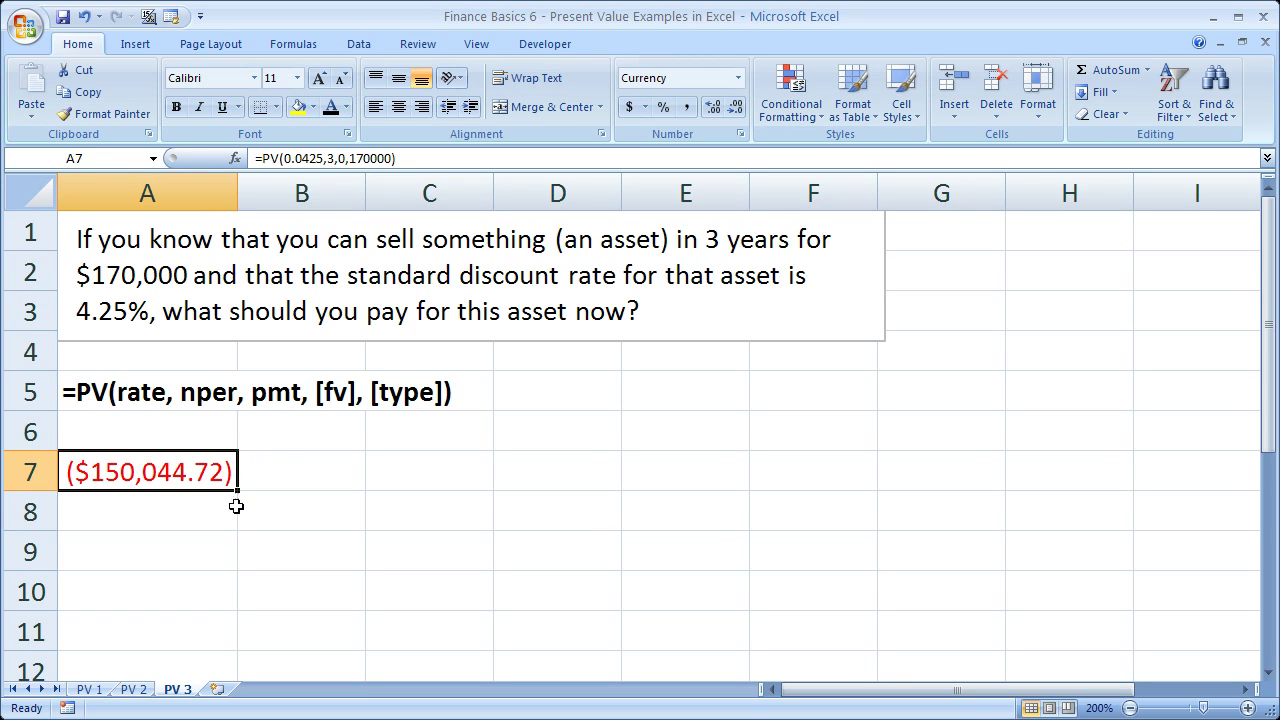
double_click(183, 452)
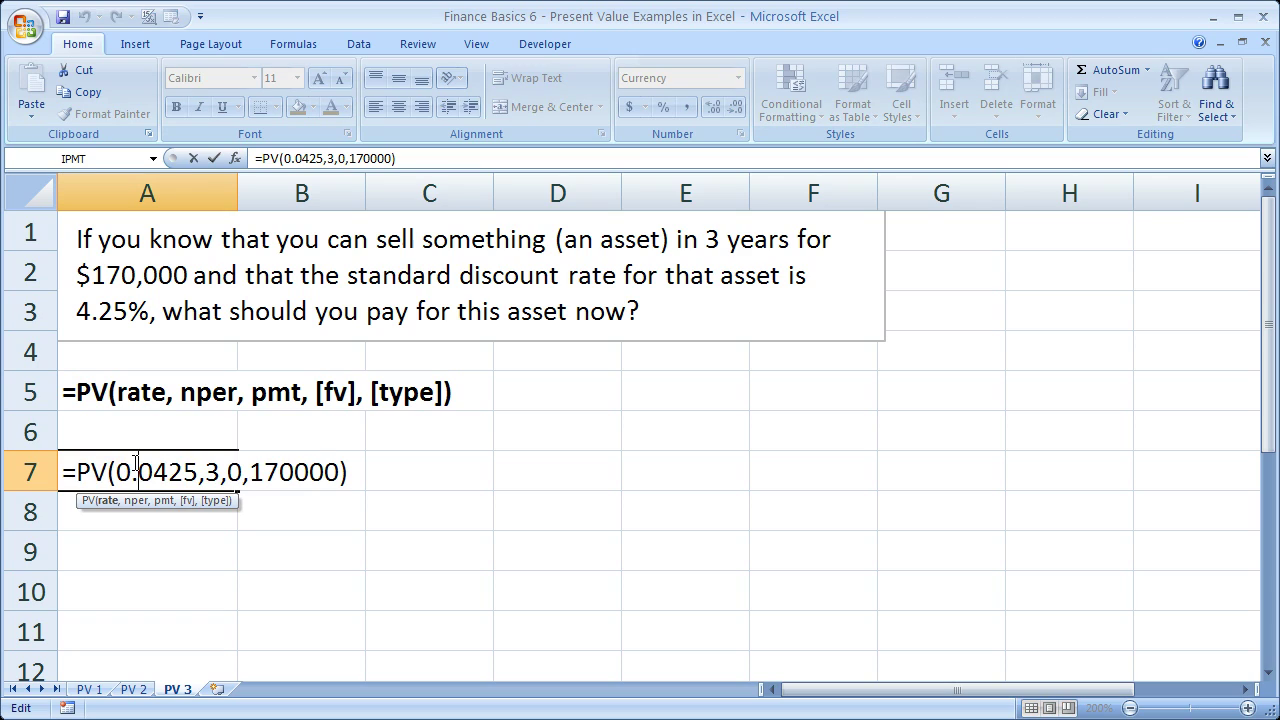
click(75, 470)
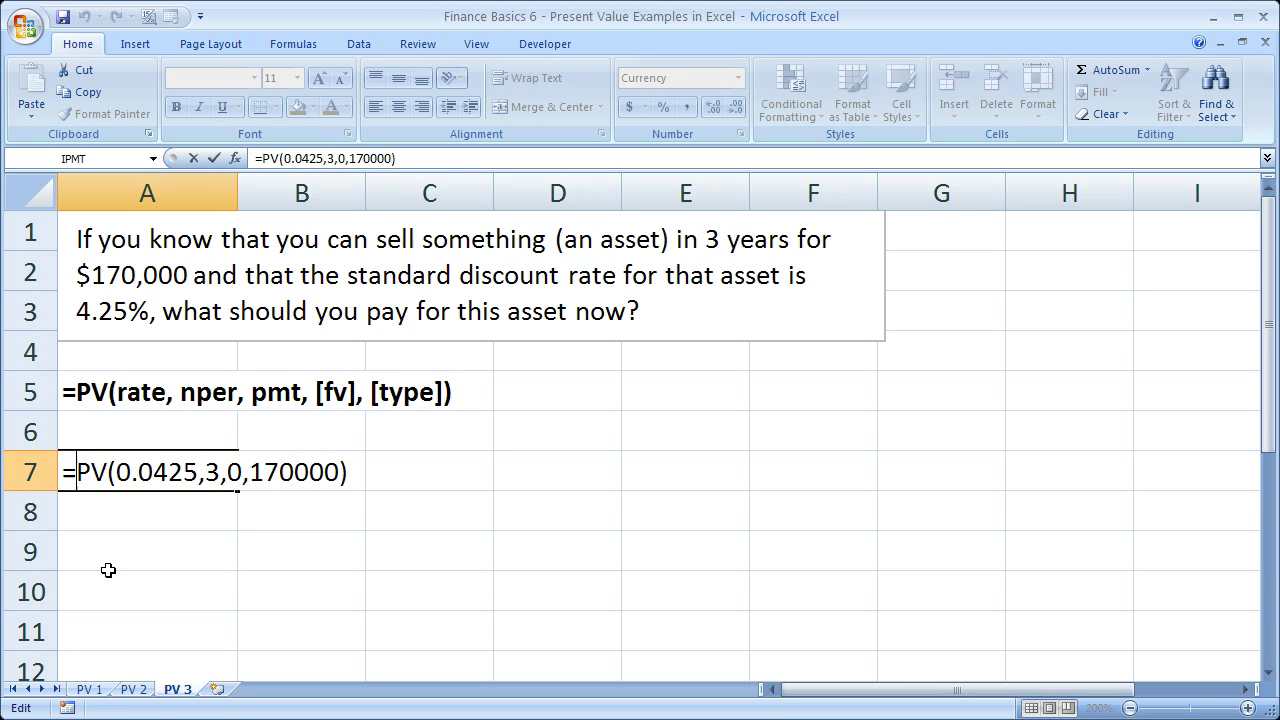
text(-)
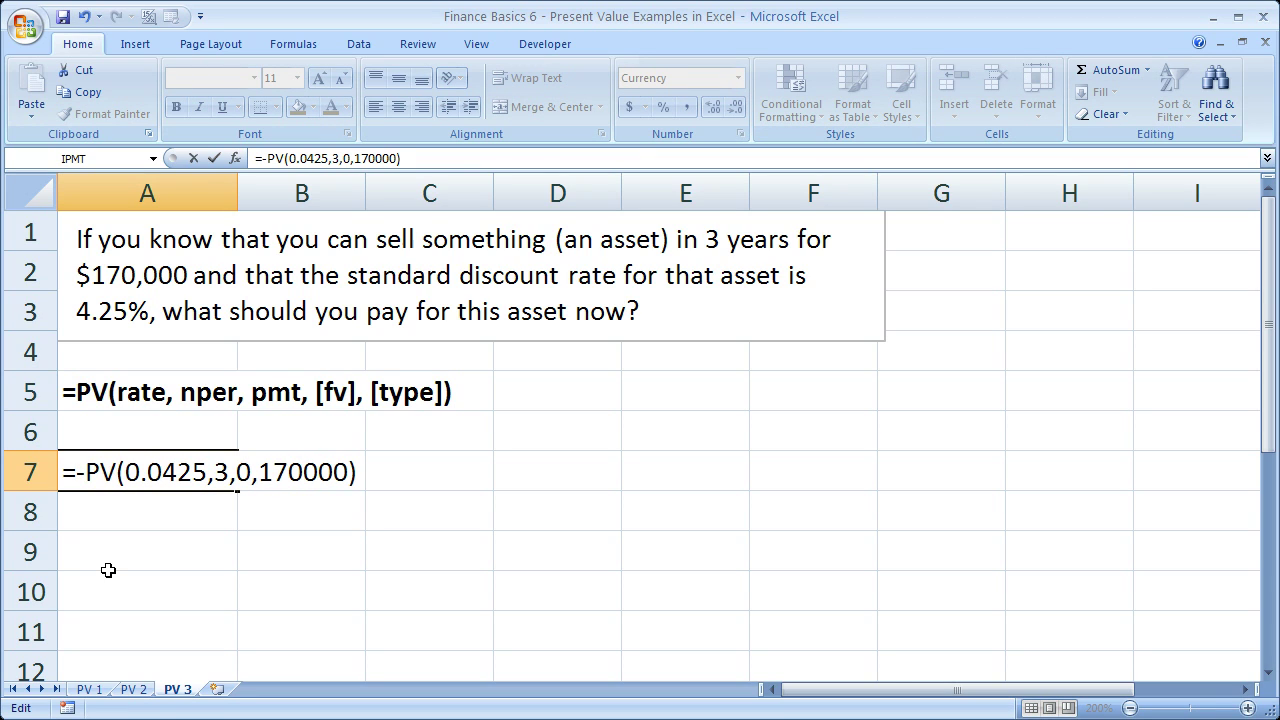
key(Return)
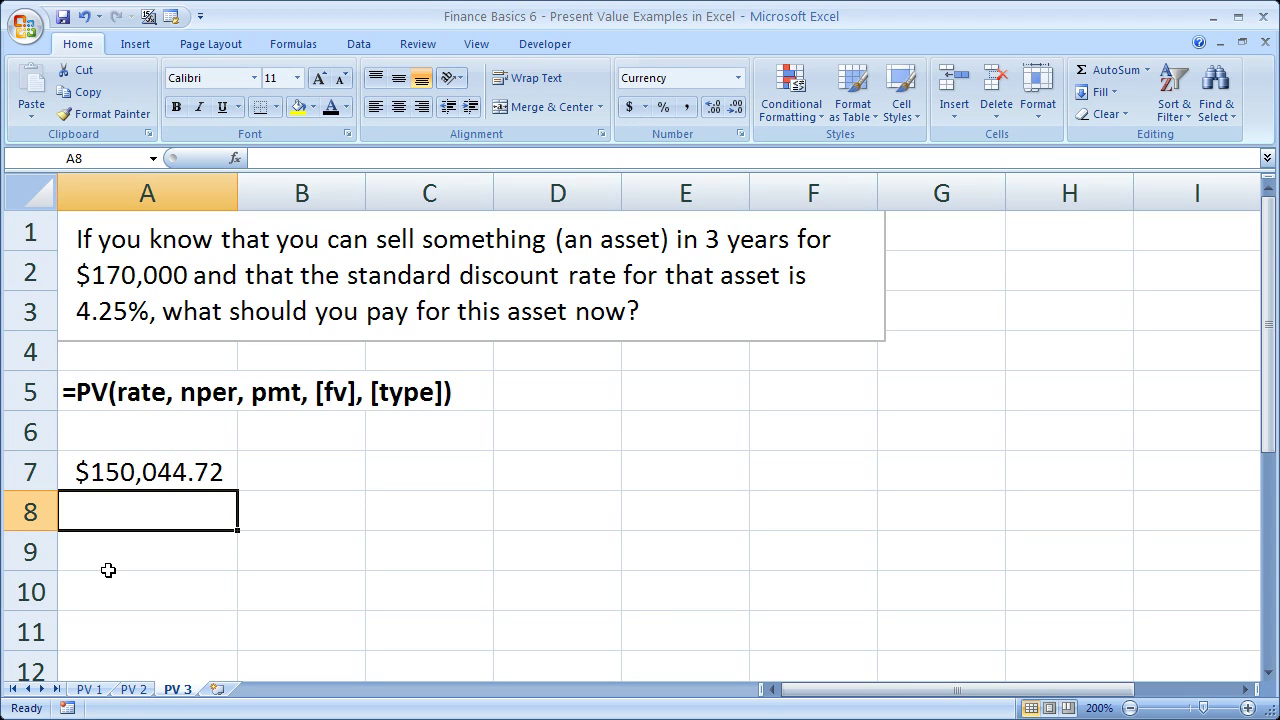
Open the negated PV formula in cell A7 of the PV 3 sheet to review its arguments.
click(146, 472)
double_click(146, 472)
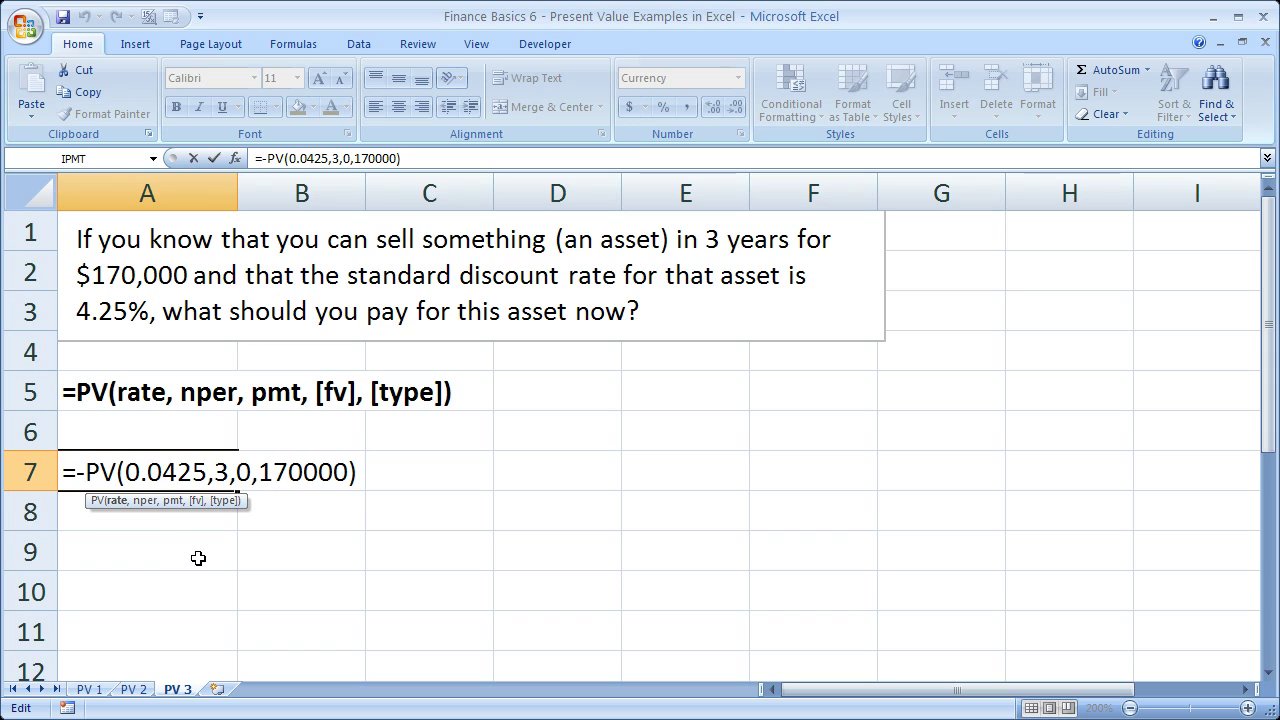